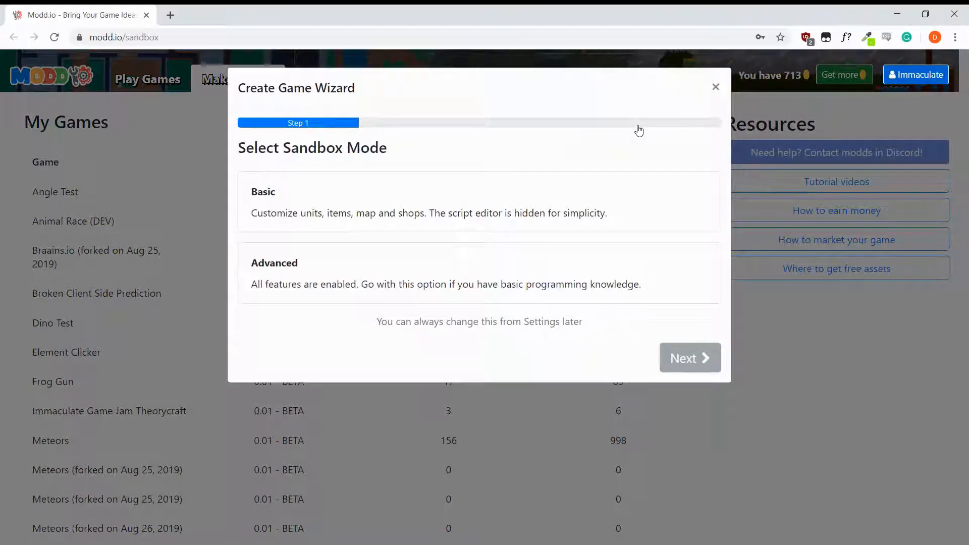
Create a new game named "Add score" in Advanced sandbox mode from the Open World with PVP template.
{"action": "left_click", "coordinate": [456, 276]}
{"action": "left_click", "coordinate": [673, 355]}
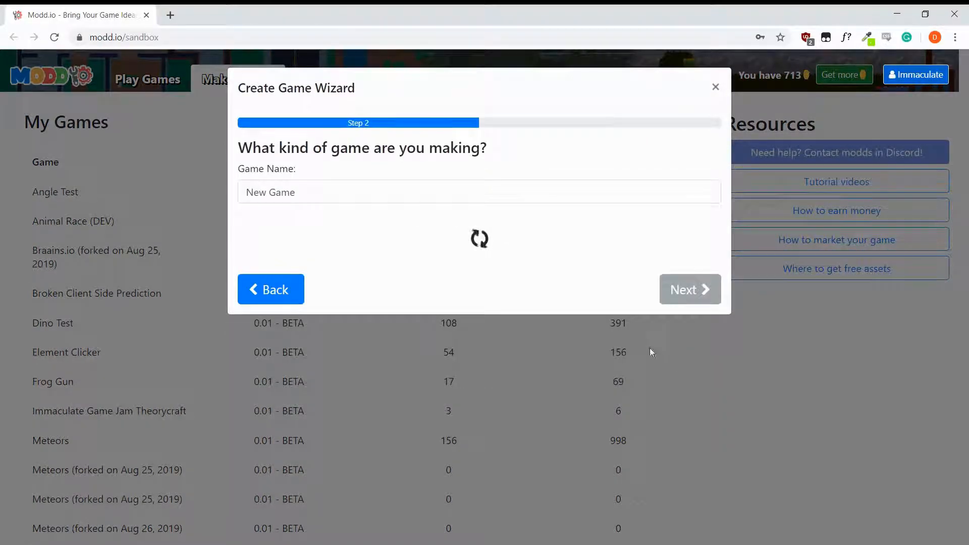
{"action": "triple_click", "coordinate": [467, 197]}
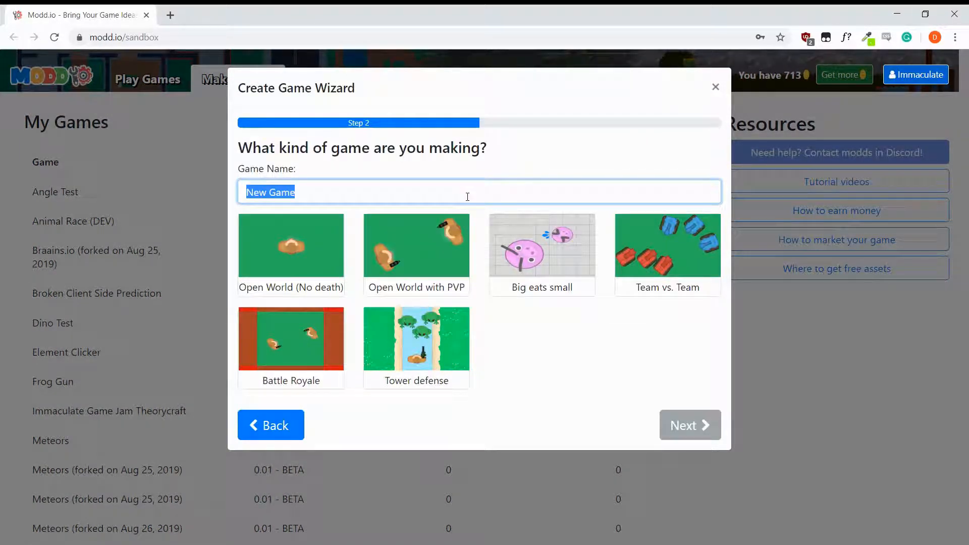
{"action": "type", "text": "Add score"}
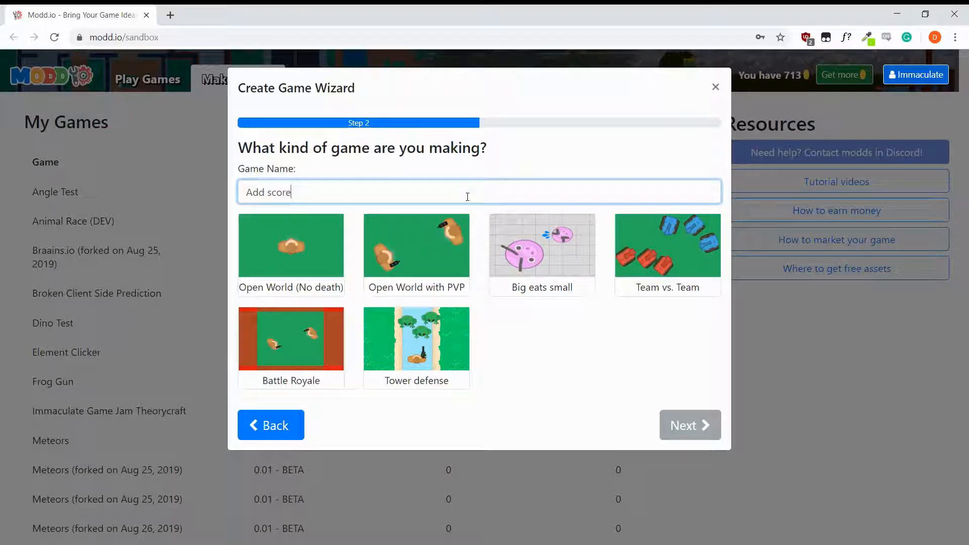
{"action": "left_click", "coordinate": [429, 268]}
{"action": "left_click", "coordinate": [428, 268]}
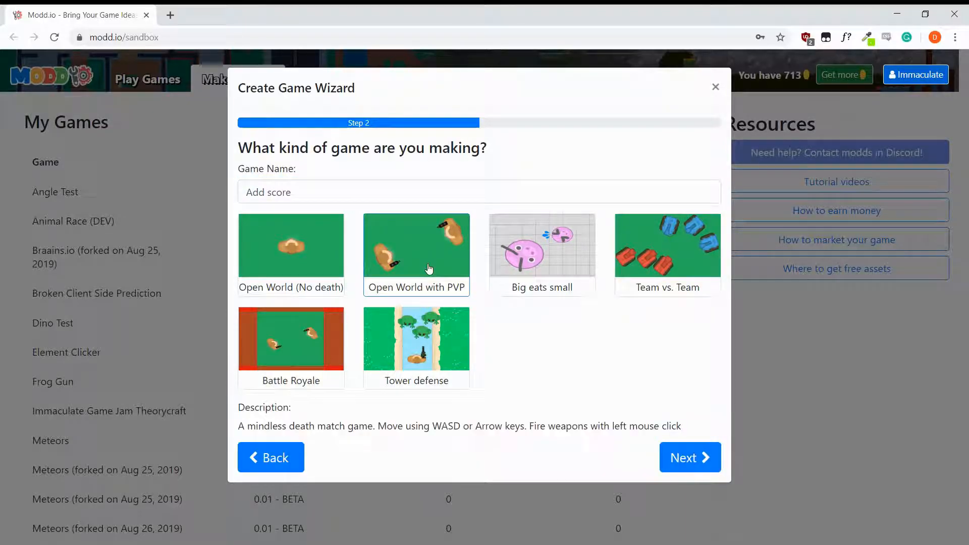
{"action": "left_click", "coordinate": [678, 457]}
{"action": "left_click", "coordinate": [439, 208]}
{"action": "left_click", "coordinate": [657, 378]}
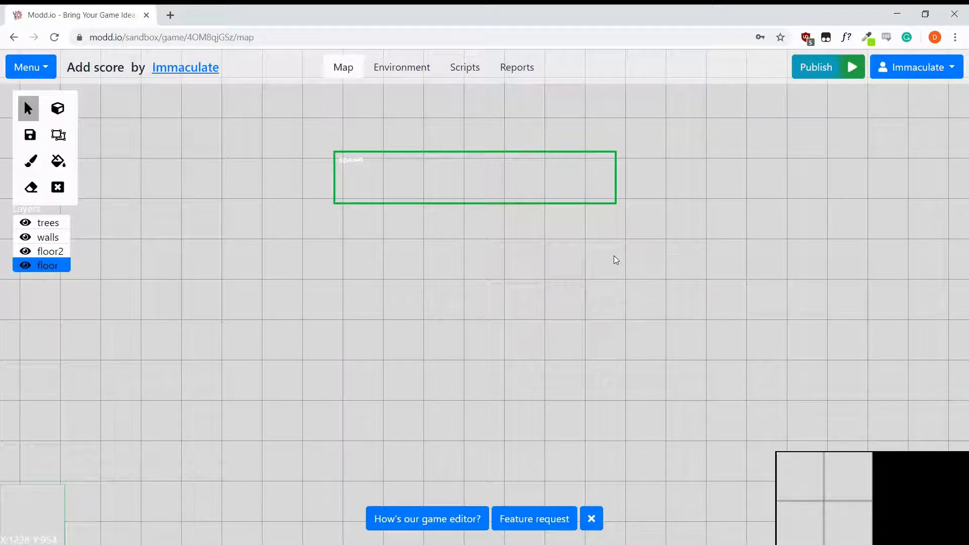
Review the scoreboard options in the game's settings, keep Kills as the scoreboard attribute, and save the settings.
{"action": "left_click", "coordinate": [50, 70]}
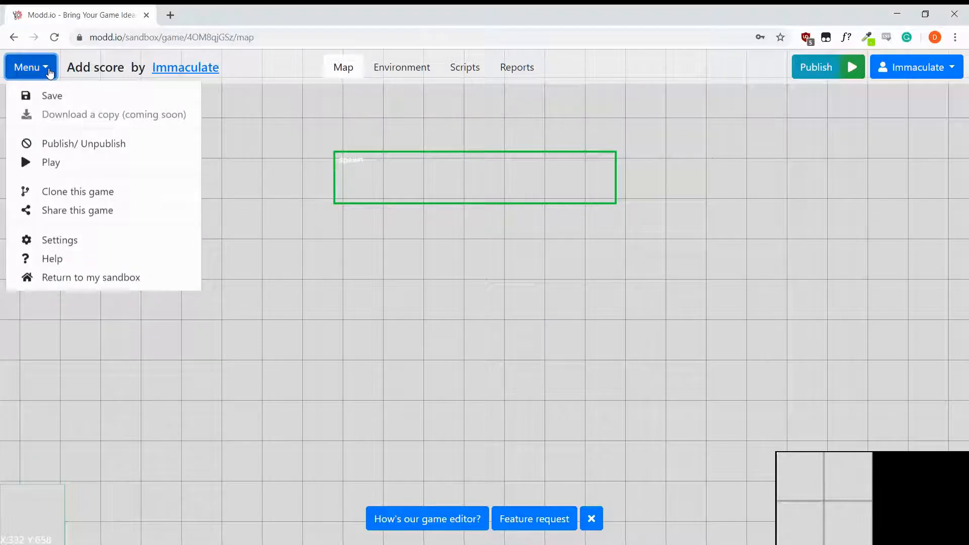
{"action": "left_click", "coordinate": [59, 240]}
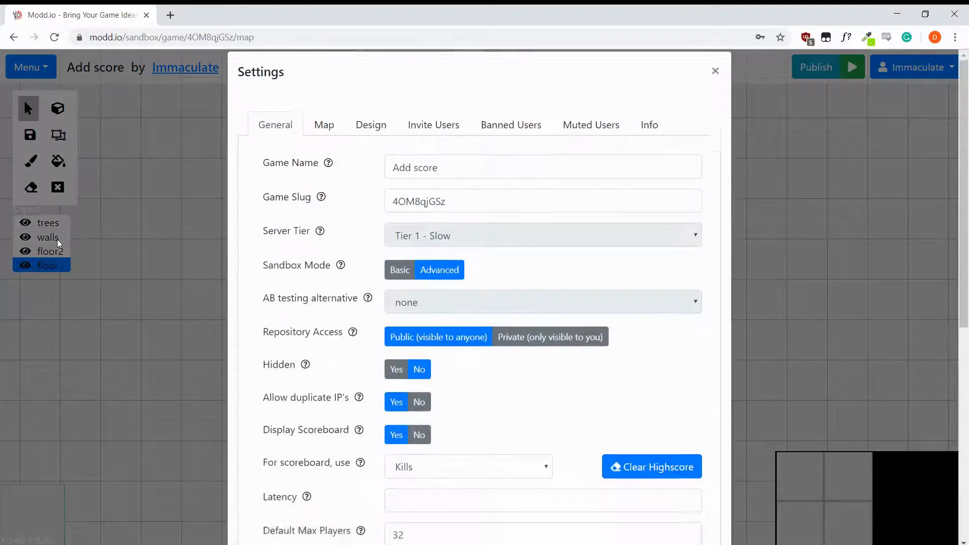
{"action": "scroll", "coordinate": [258, 212], "scroll_direction": "down", "scroll_amount": 1}
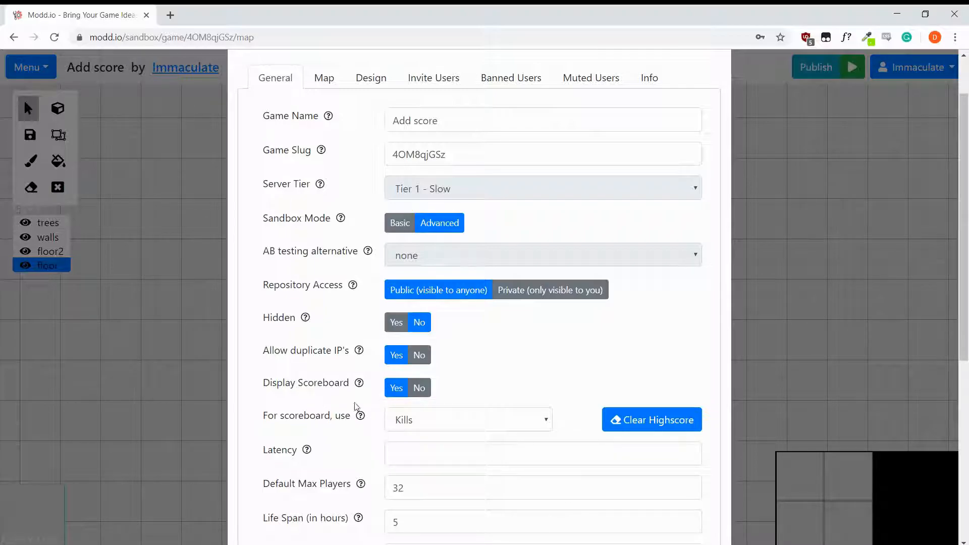
{"action": "left_click", "coordinate": [440, 428]}
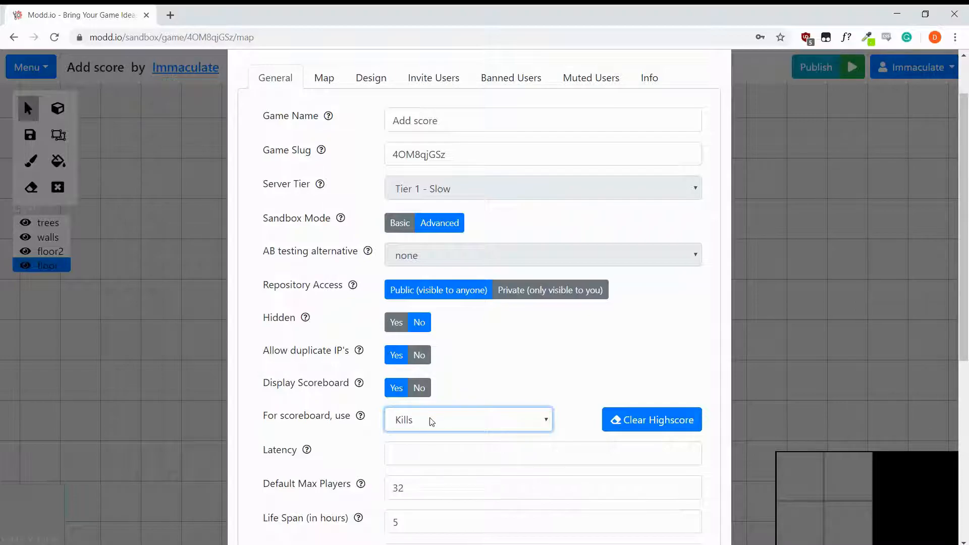
{"action": "scroll", "coordinate": [541, 356], "scroll_direction": "down", "scroll_amount": 3}
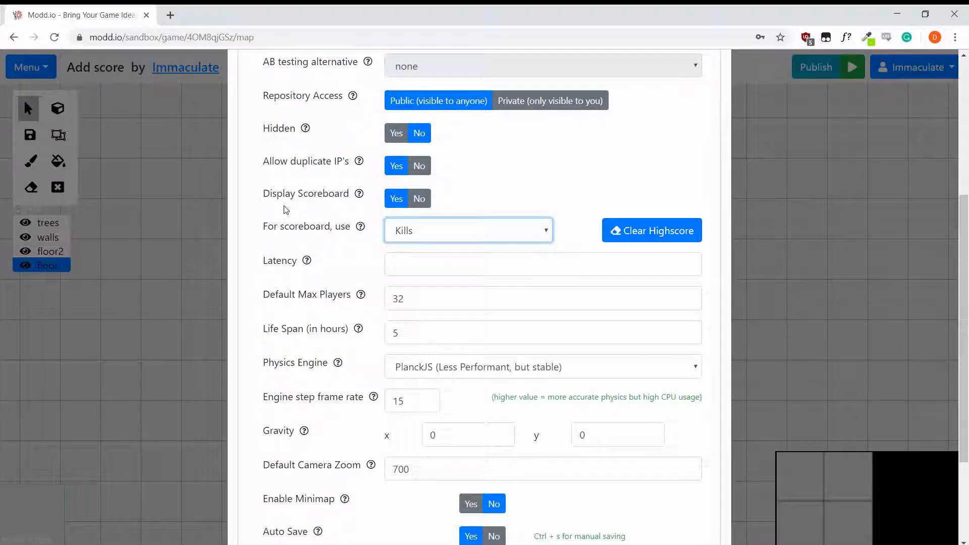
{"action": "scroll", "coordinate": [580, 306], "scroll_direction": "down", "scroll_amount": 3}
{"action": "left_click", "coordinate": [636, 510]}
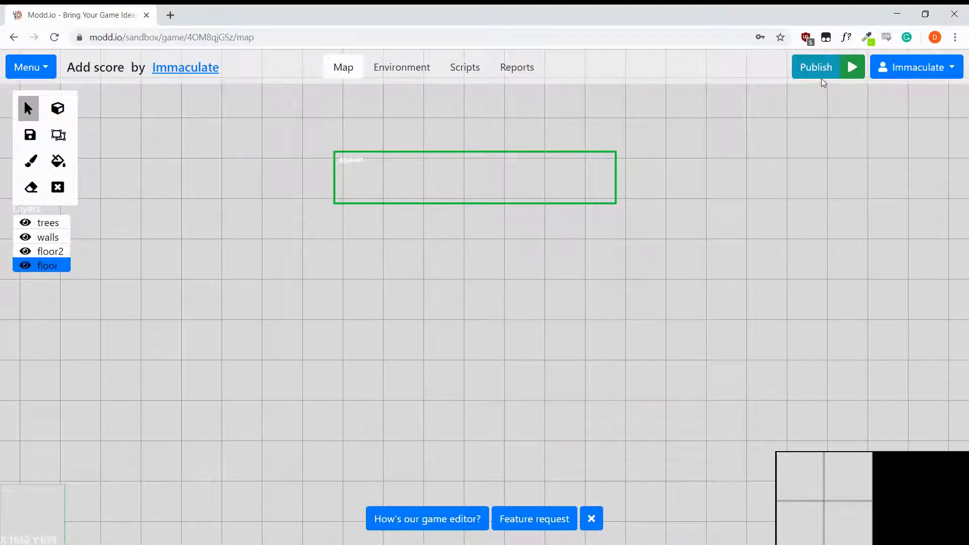
Publish version 0.01 of the game with a maximum of 32 players and join it in play mode.
{"action": "left_click", "coordinate": [817, 71]}
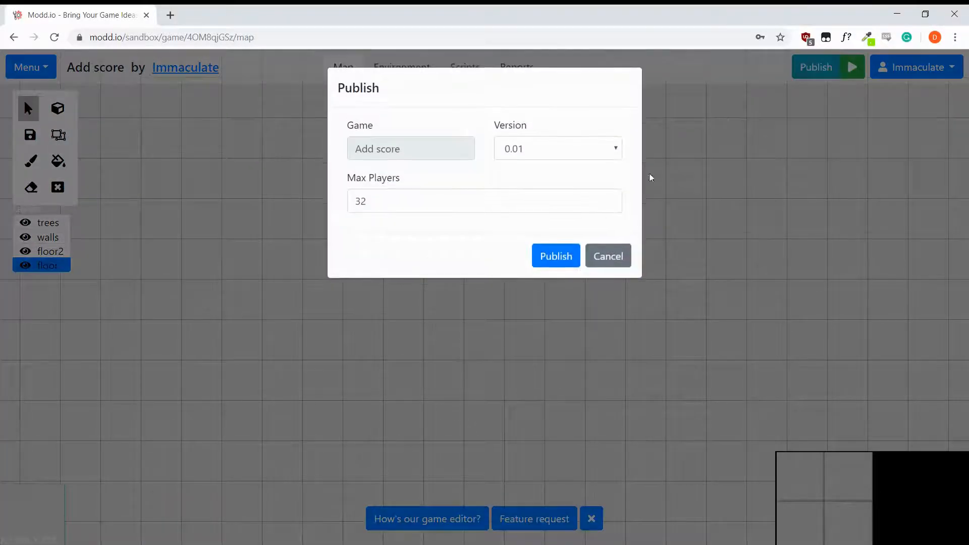
{"action": "left_click", "coordinate": [566, 257]}
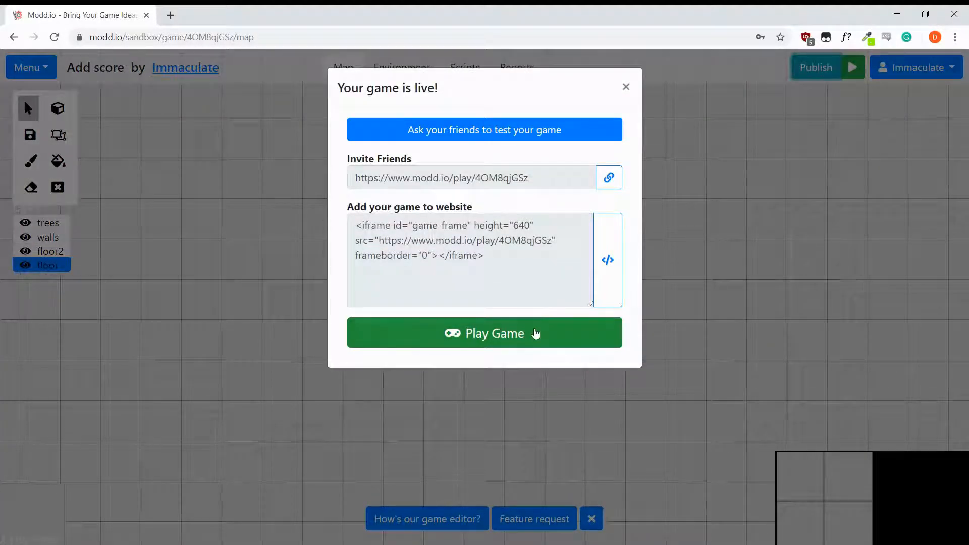
{"action": "left_click", "coordinate": [535, 332]}
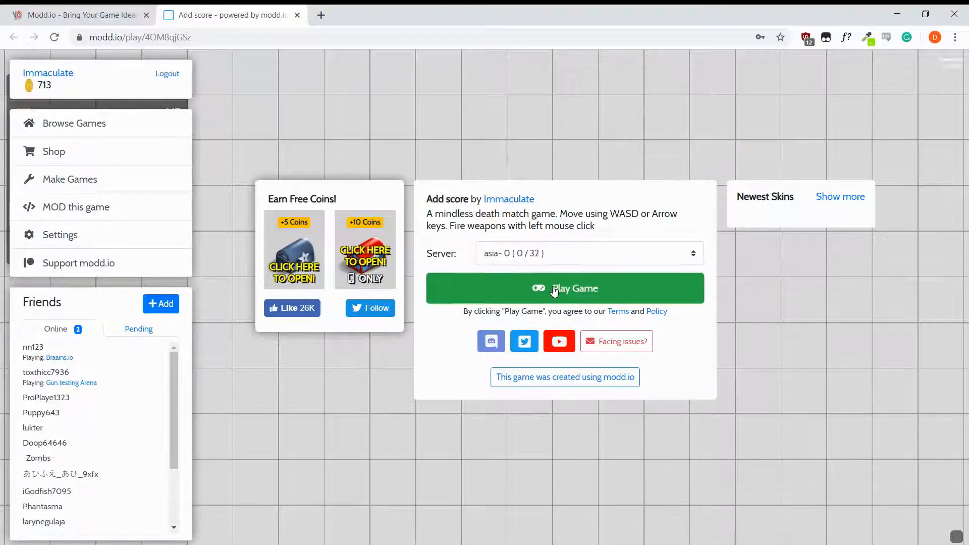
{"action": "left_click", "coordinate": [552, 286]}
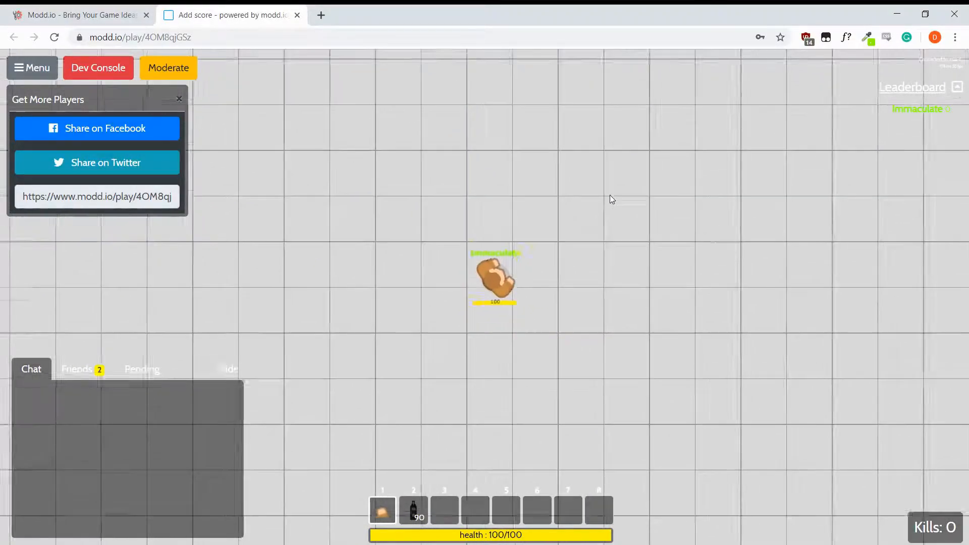
Equip the weapon in inventory slot 2 and fire at the other player to test the kill scoring.
{"action": "key", "text": "2"}
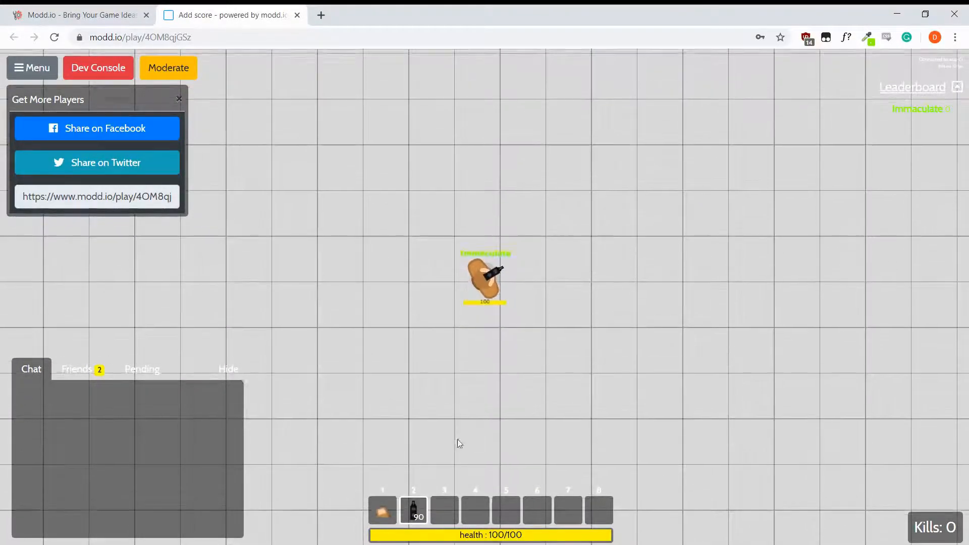
{"action": "left_click", "coordinate": [381, 522]}
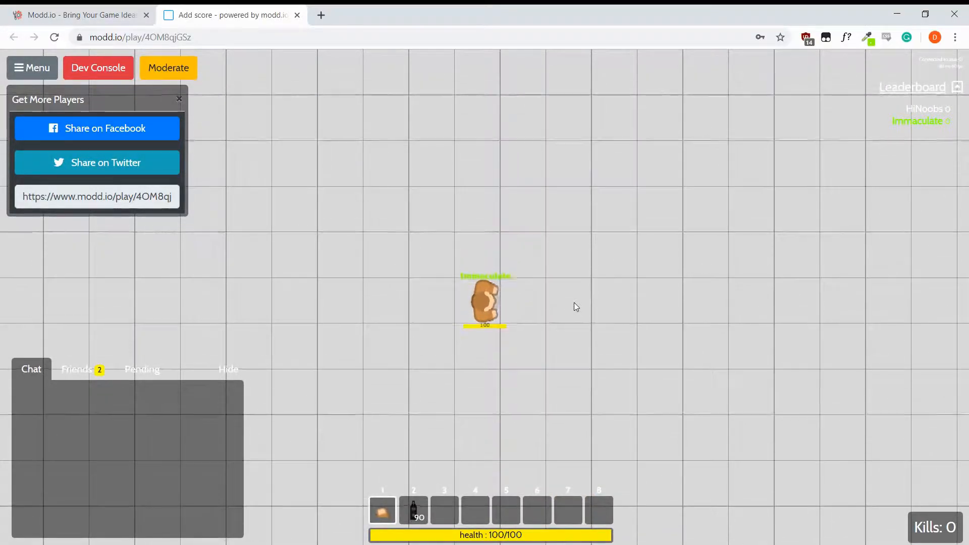
{"action": "key", "text": "2"}
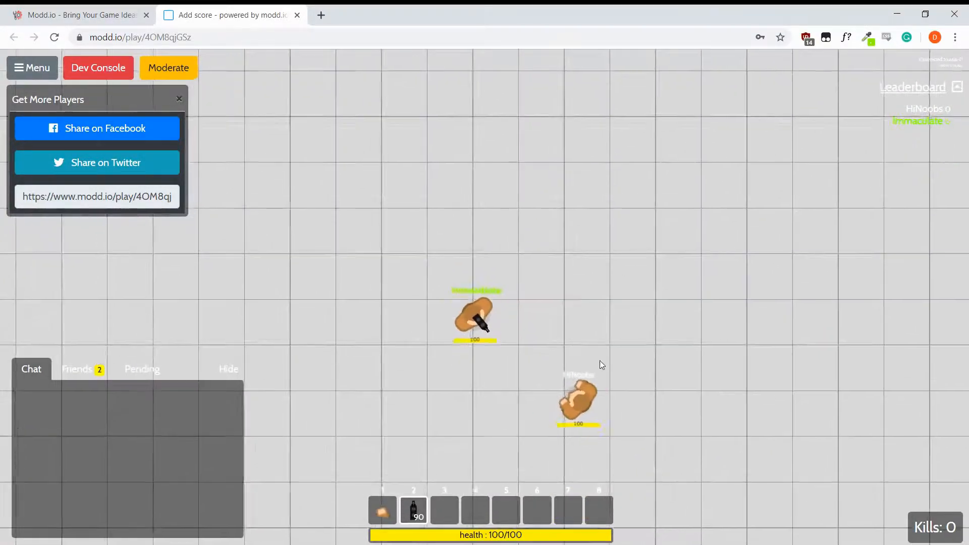
{"action": "left_click", "coordinate": [562, 375]}
{"action": "left_click", "coordinate": [544, 267]}
{"action": "mouse_move", "coordinate": [543, 260]}
{"action": "left_mouse_down"}
{"action": "mouse_move", "coordinate": [544, 372]}
{"action": "mouse_move", "coordinate": [525, 419]}
{"action": "mouse_move", "coordinate": [559, 423]}
{"action": "mouse_move", "coordinate": [528, 451]}
{"action": "mouse_move", "coordinate": [602, 419]}
{"action": "left_mouse_up"}
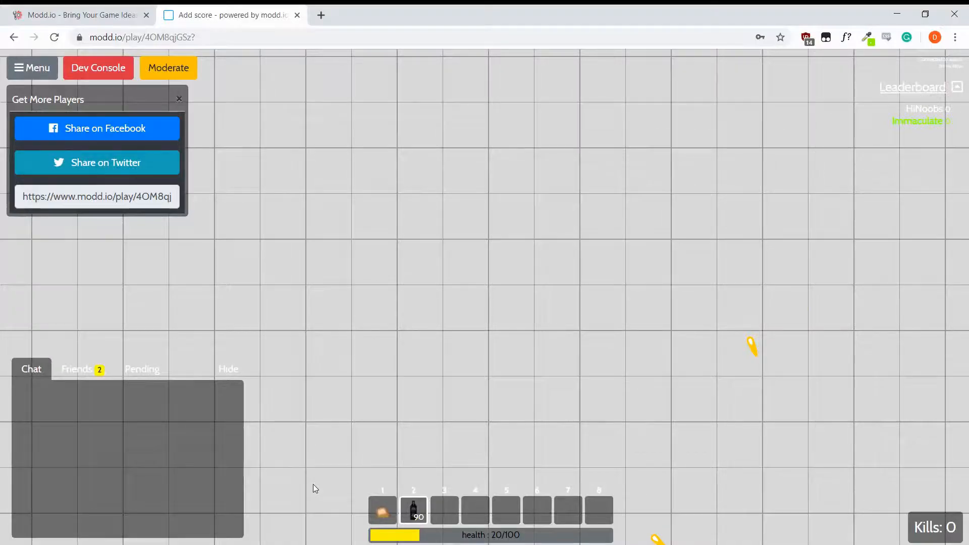
Return to the game editor and open the Player unit type for editing.
{"action": "left_click", "coordinate": [83, 14]}
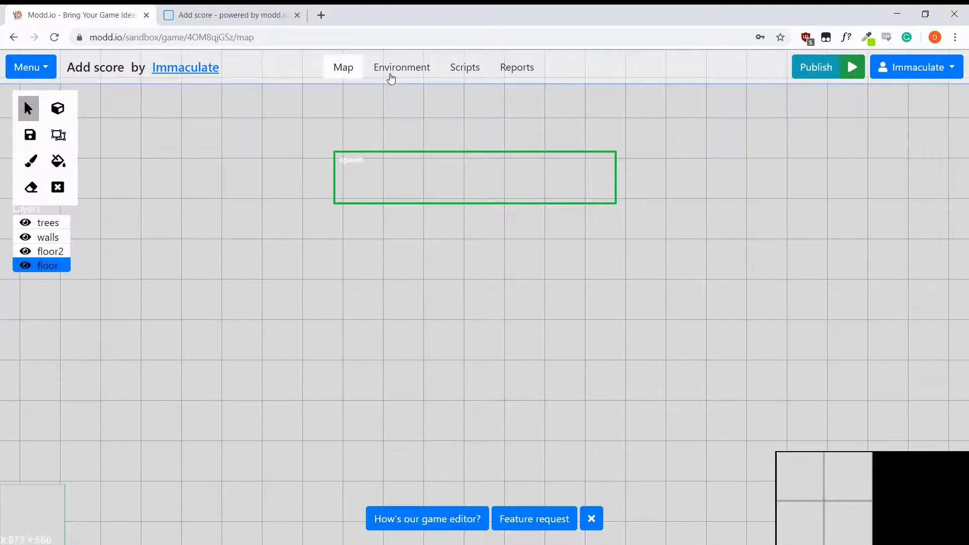
{"action": "left_click", "coordinate": [391, 71]}
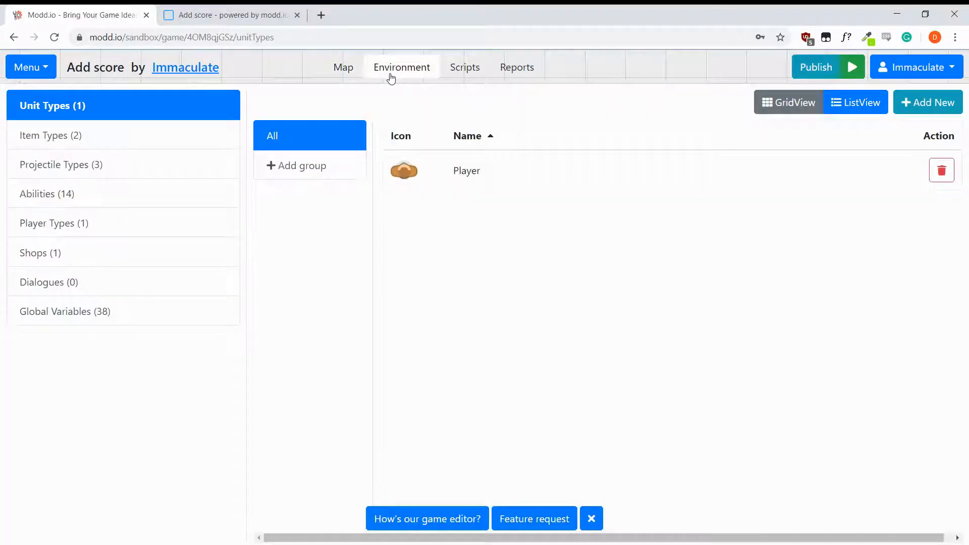
{"action": "left_click", "coordinate": [459, 171]}
{"action": "scroll", "coordinate": [616, 258], "scroll_direction": "down", "scroll_amount": 2}
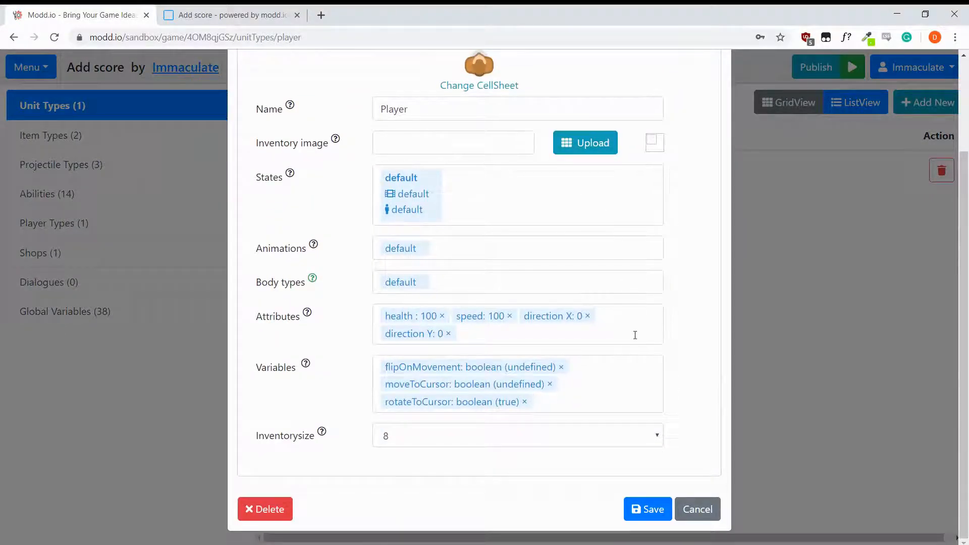
Add a variable lastDamagingPlayer of data type player with an undefined value to the Player unit type and save the unit.
{"action": "left_click", "coordinate": [595, 407]}
{"action": "scroll", "coordinate": [582, 407], "scroll_direction": "down", "scroll_amount": 2}
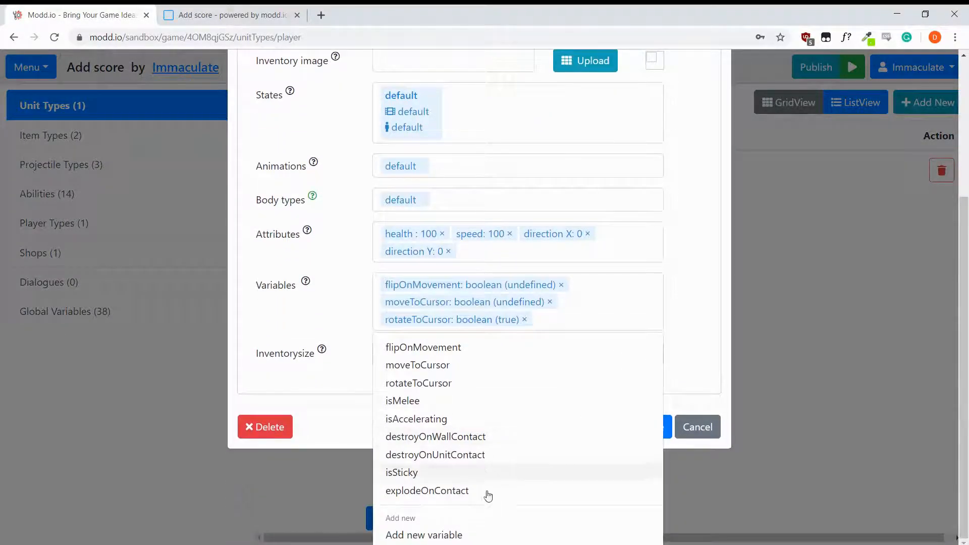
{"action": "left_click", "coordinate": [459, 529]}
{"action": "left_click", "coordinate": [454, 136]}
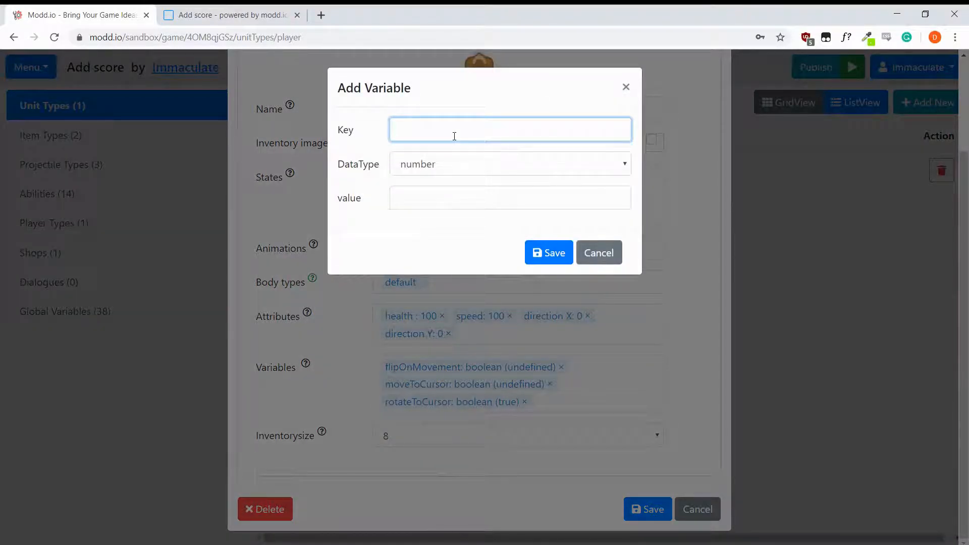
{"action": "type", "text": "lastDamagingPlayer"}
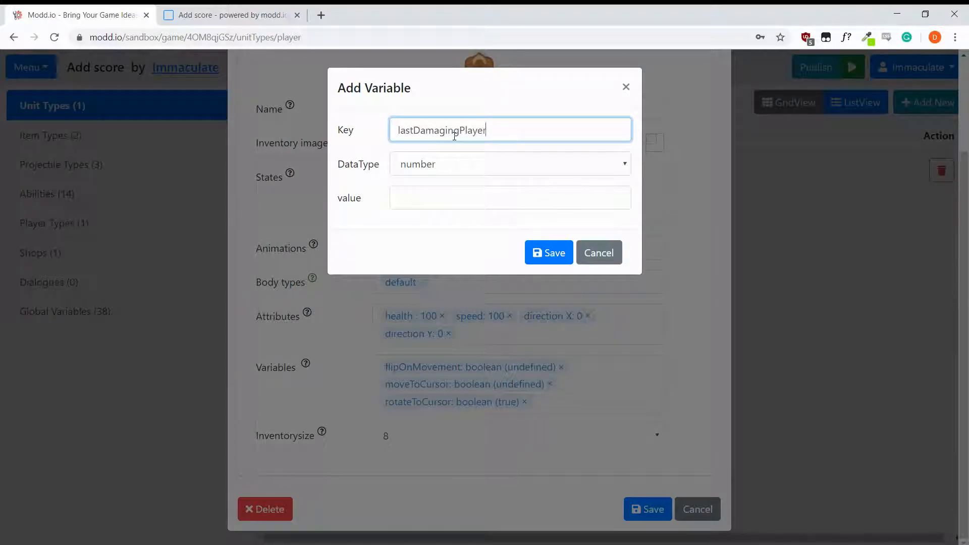
{"action": "key", "text": "Tab"}
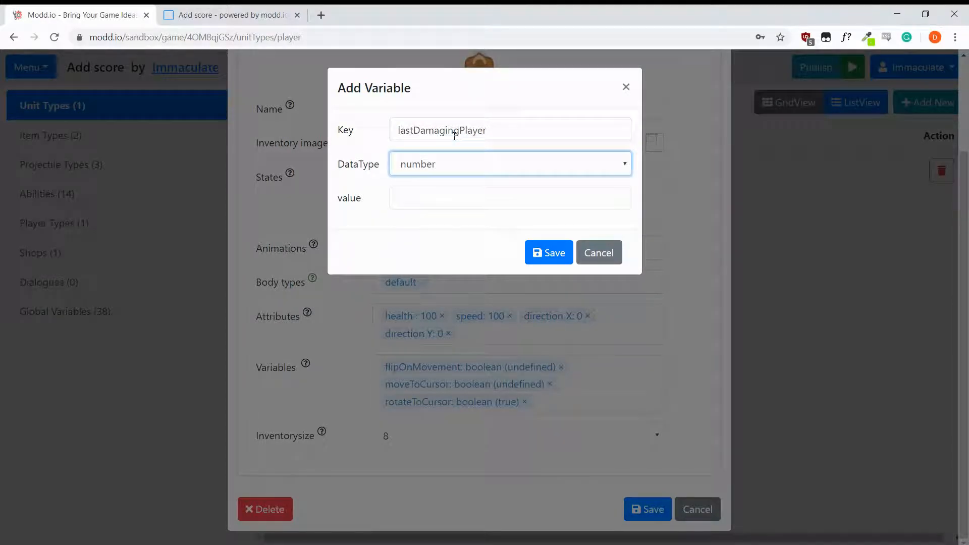
{"action": "key", "text": "p"}
{"action": "key", "text": "p"}
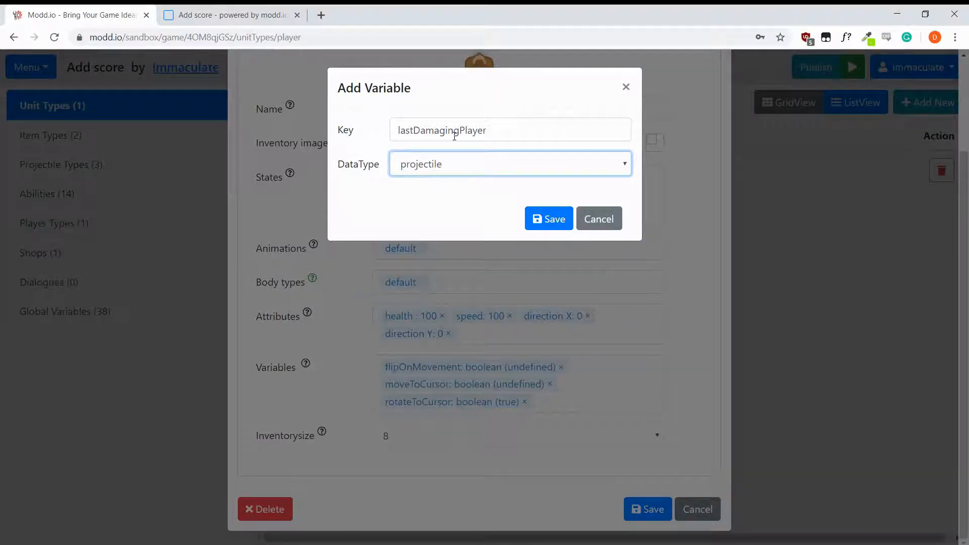
{"action": "key", "text": "p"}
{"action": "key", "text": "Tab"}
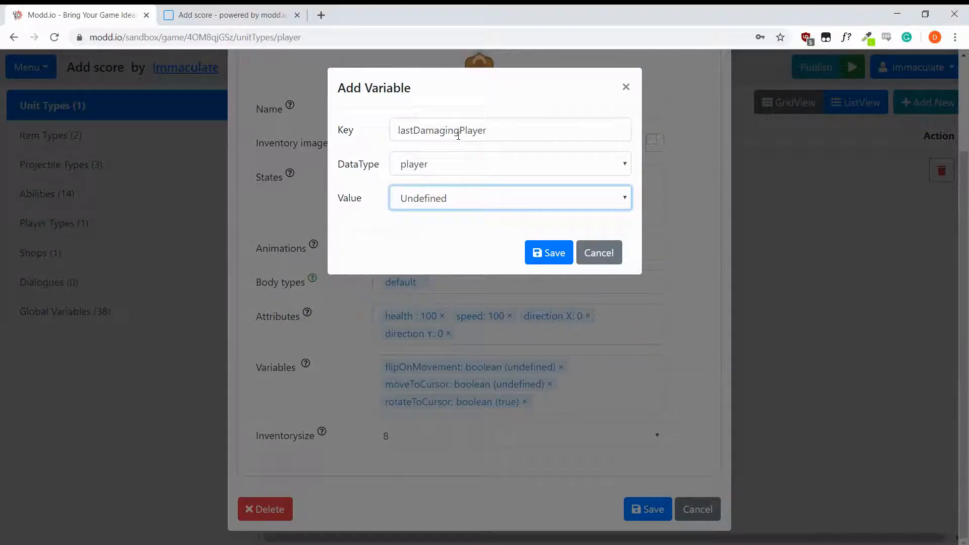
{"action": "left_click", "coordinate": [547, 251]}
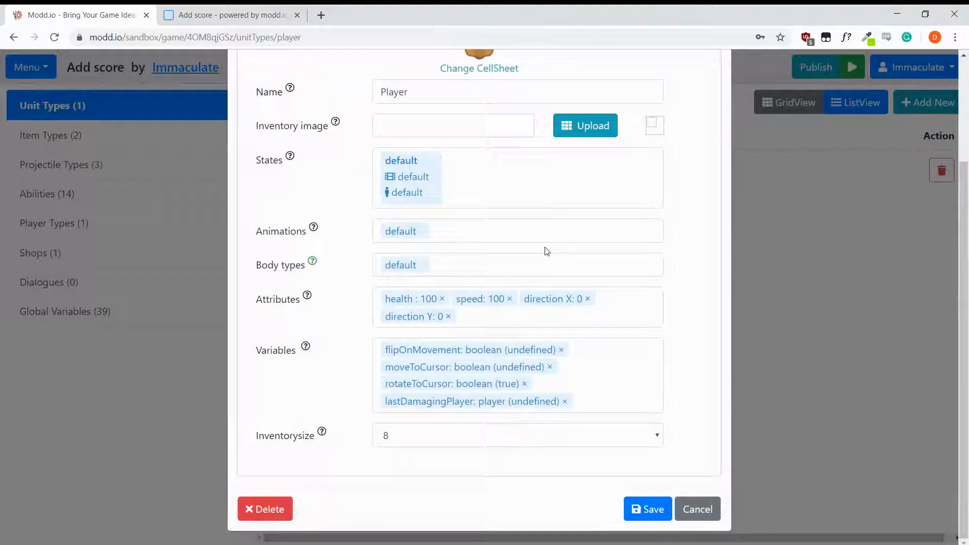
{"action": "left_click", "coordinate": [645, 509]}
Open the "projectile hits unit" script from the Projectile events folder.
{"action": "left_click", "coordinate": [460, 68]}
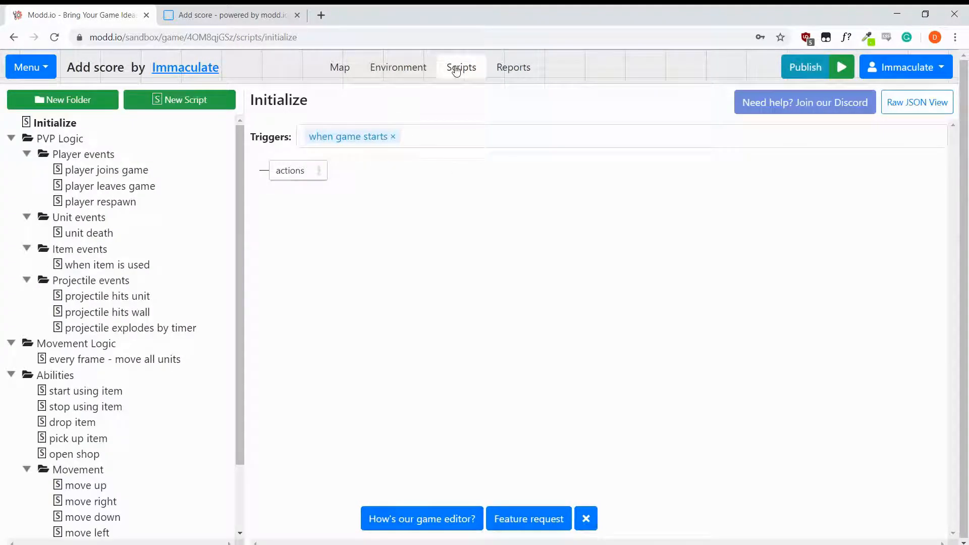
{"action": "scroll", "coordinate": [190, 250], "scroll_direction": "down", "scroll_amount": 1}
{"action": "scroll", "coordinate": [190, 250], "scroll_direction": "down", "scroll_amount": 3}
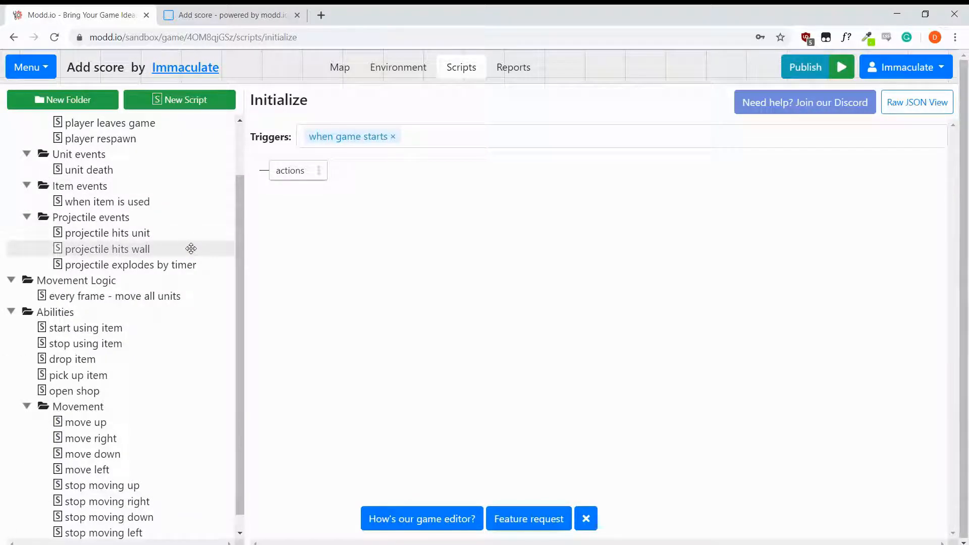
{"action": "left_click", "coordinate": [159, 238]}
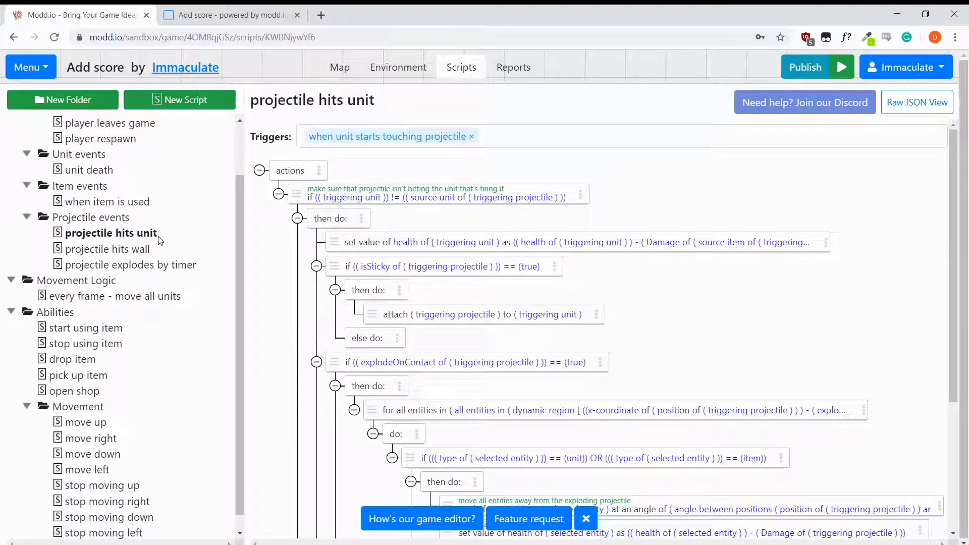
{"action": "scroll", "coordinate": [670, 197], "scroll_direction": "down", "scroll_amount": 1}
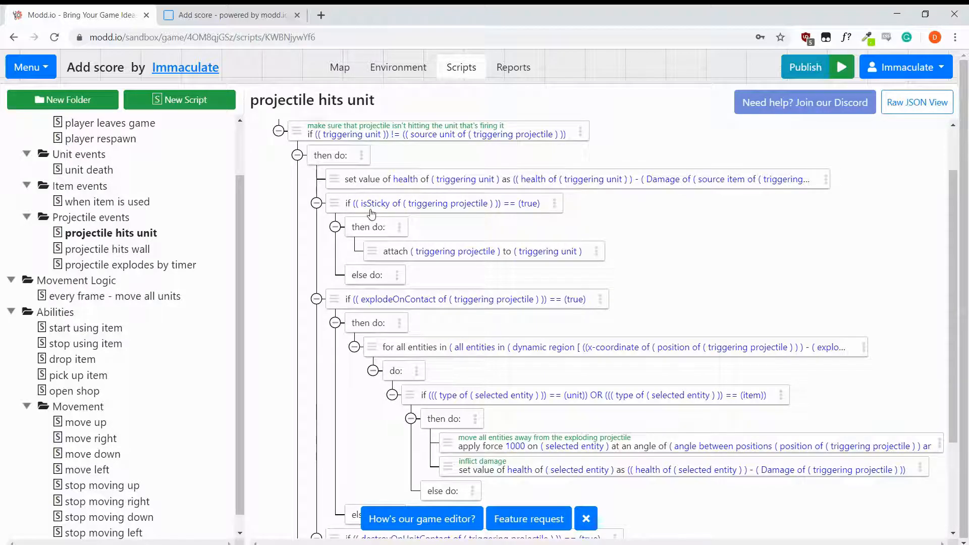
Add a set entity variable action directly below the action that sets the triggering unit's health.
{"action": "left_click", "coordinate": [826, 181]}
{"action": "left_click", "coordinate": [873, 194]}
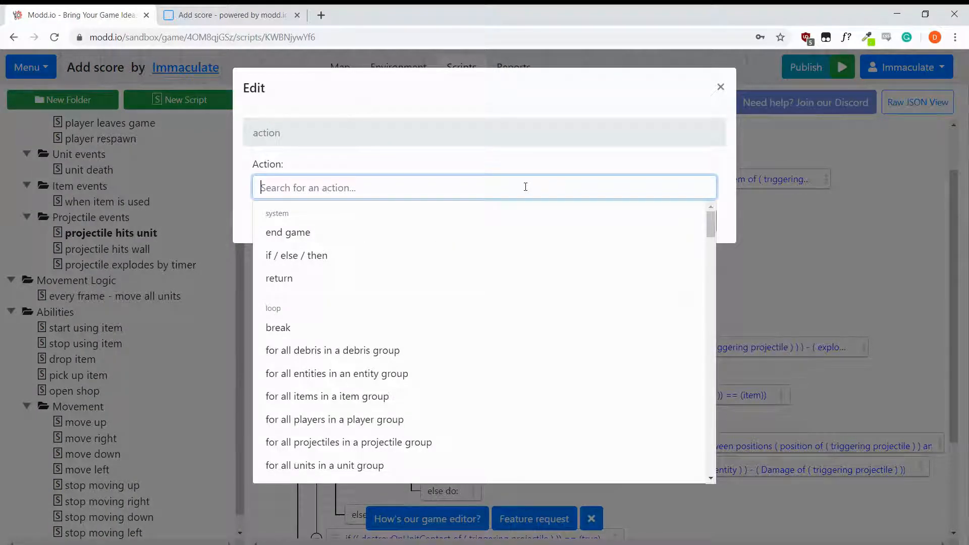
{"action": "type", "text": "set"}
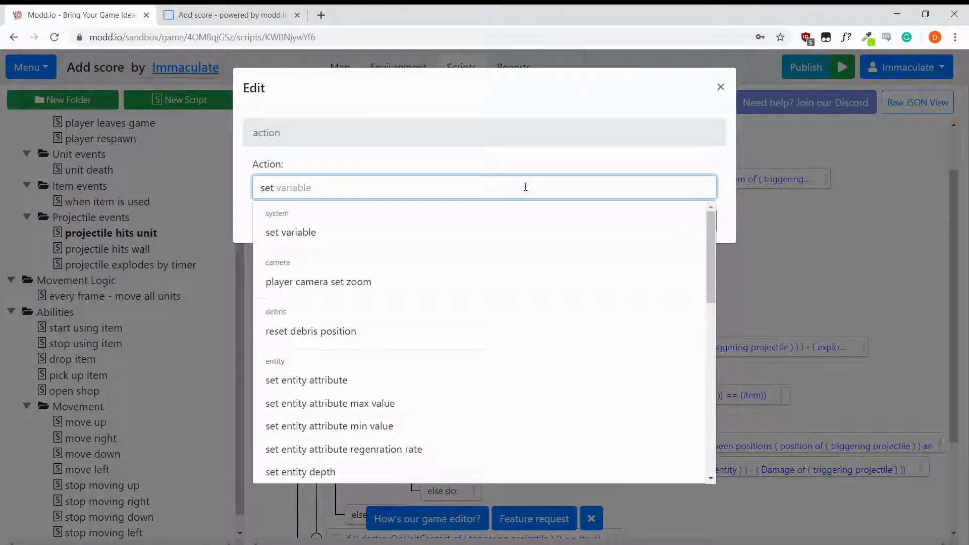
{"action": "type", "text": " pla"}
{"action": "key", "text": "BackSpace"}
{"action": "key", "text": "BackSpace"}
{"action": "key", "text": "BackSpace"}
{"action": "type", "text": "entity attribute"}
{"action": "key", "text": "Return"}
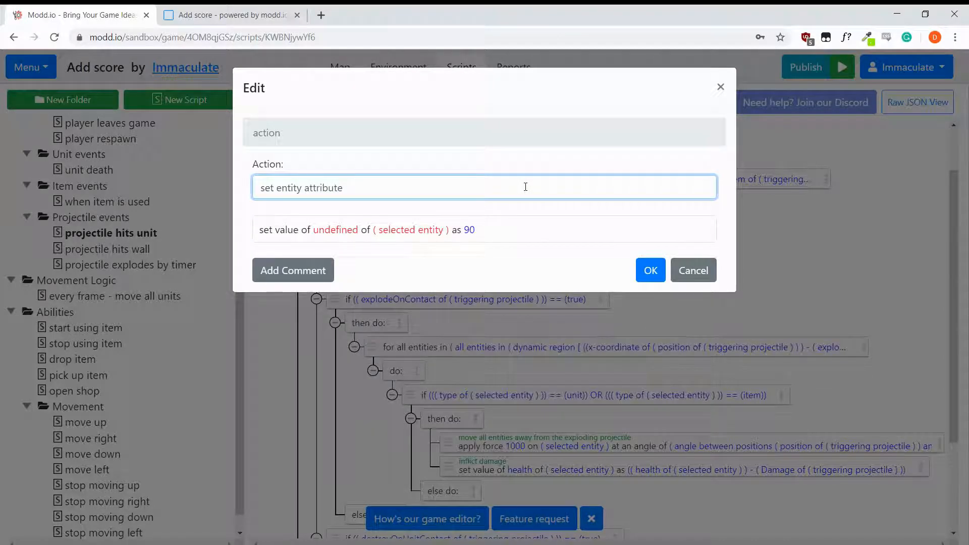
{"action": "key", "text": "BackSpace"}
{"action": "key", "text": "BackSpace"}
{"action": "key", "text": "BackSpace"}
{"action": "key", "text": "BackSpace"}
{"action": "key", "text": "BackSpace"}
{"action": "key", "text": "BackSpace"}
{"action": "key", "text": "BackSpace"}
{"action": "type", "text": "var"}
{"action": "key", "text": "Return"}
Set the action's variable to lastDamagingPlayer and its entity to the last triggering unit.
{"action": "left_click", "coordinate": [352, 230]}
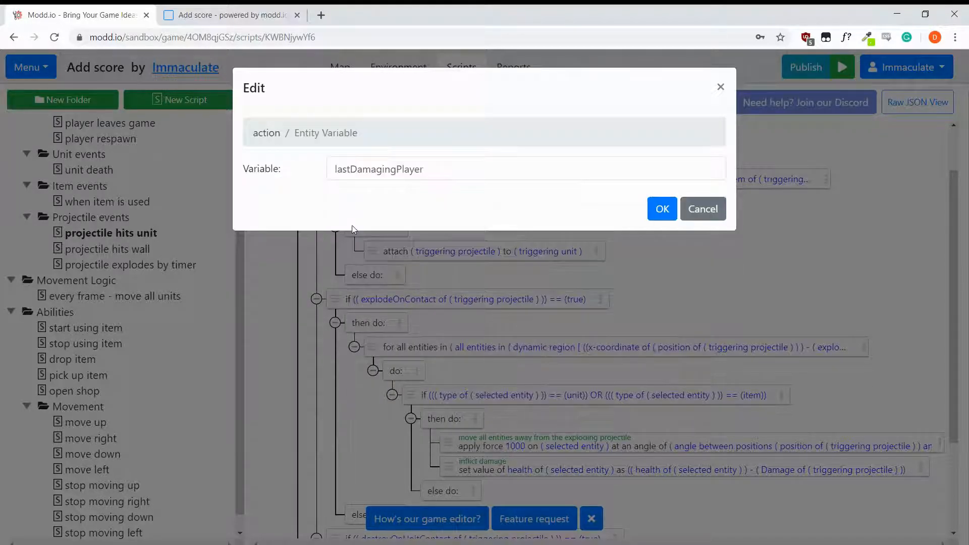
{"action": "left_click", "coordinate": [661, 211]}
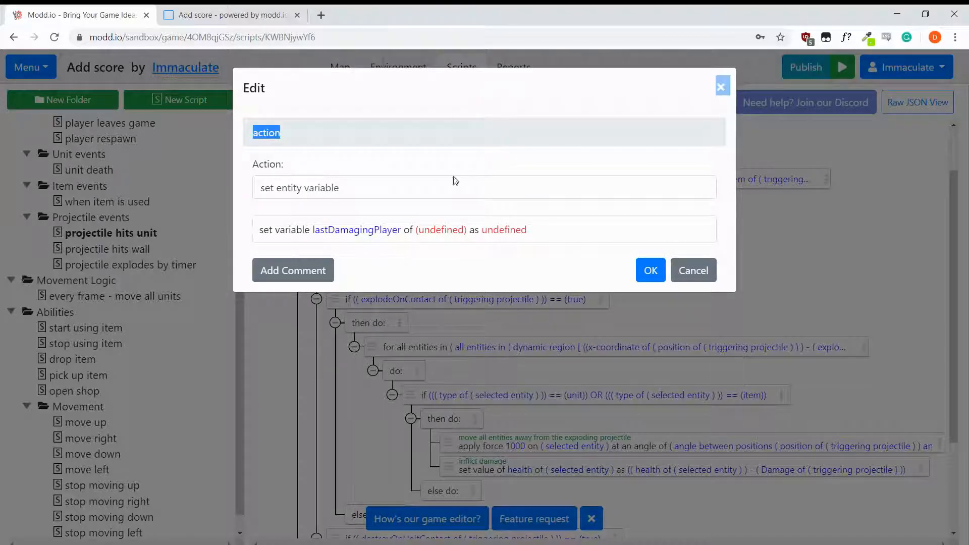
{"action": "left_click", "coordinate": [440, 230]}
{"action": "left_click", "coordinate": [444, 202]}
{"action": "type", "text": "tr"}
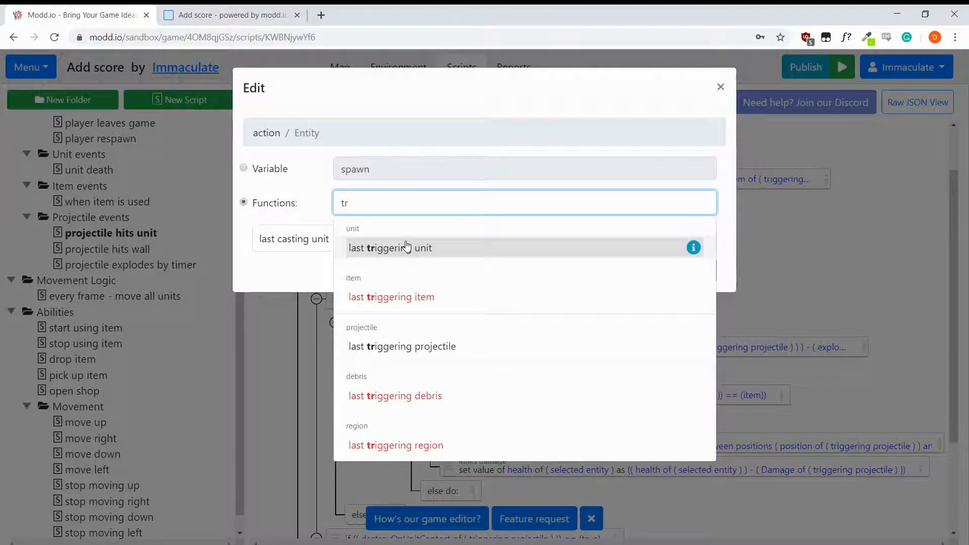
{"action": "left_click", "coordinate": [398, 247]}
{"action": "left_click", "coordinate": [651, 271]}
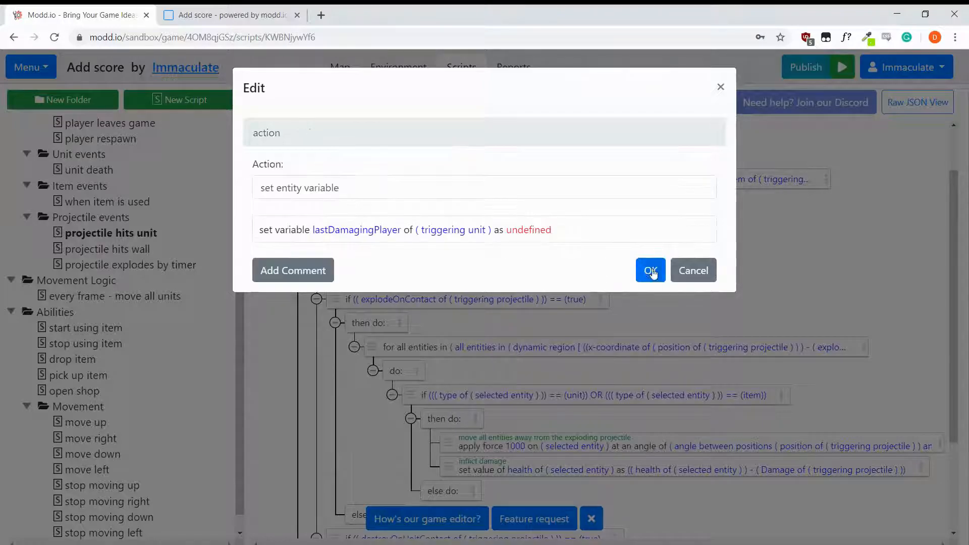
Set the variable's value to the owner of a unit, using the source unit of a projectile as that unit.
{"action": "left_click", "coordinate": [539, 232]}
{"action": "left_click", "coordinate": [243, 202]}
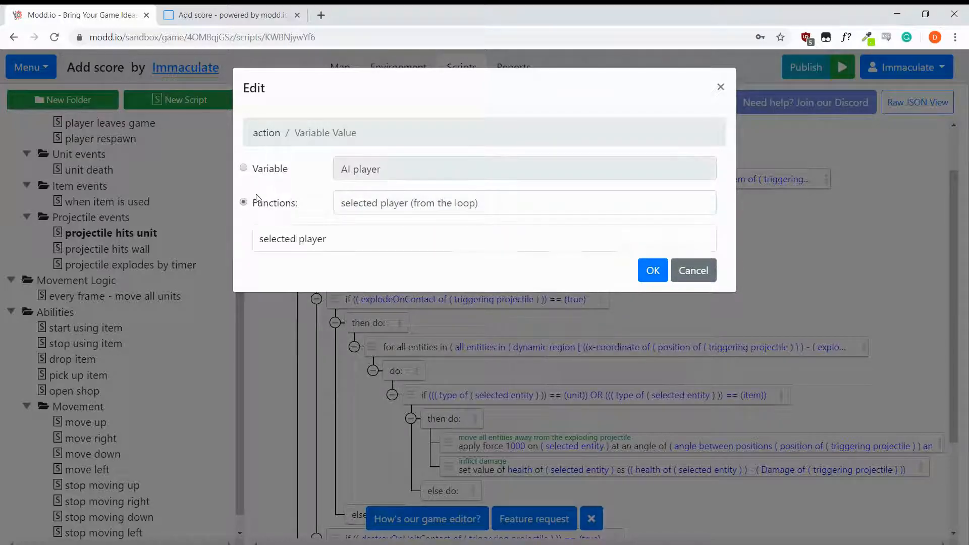
{"action": "type", "text": "owner of a unit"}
{"action": "left_click", "coordinate": [354, 234]}
{"action": "left_click", "coordinate": [328, 245]}
{"action": "left_click", "coordinate": [471, 168]}
{"action": "type", "text": "sou"}
{"action": "key", "text": "Down"}
{"action": "key", "text": "Return"}
Choose the triggering projectile for the source unit, save the action and move it above the action that sets health.
{"action": "left_click", "coordinate": [384, 204]}
{"action": "left_click", "coordinate": [527, 172]}
{"action": "type", "text": "tr"}
{"action": "left_click", "coordinate": [397, 198]}
{"action": "left_click", "coordinate": [651, 237]}
{"action": "left_click", "coordinate": [651, 237]}
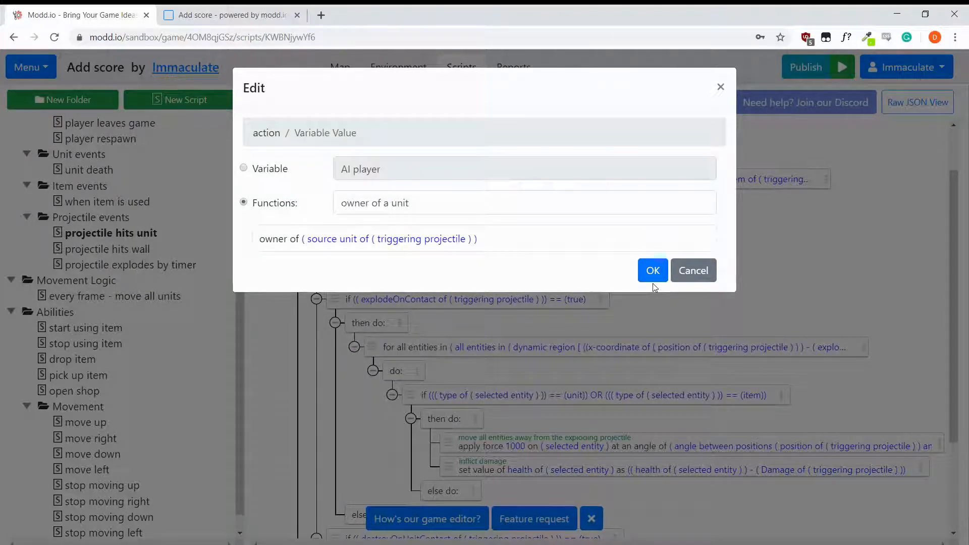
{"action": "left_click", "coordinate": [652, 271]}
{"action": "left_click", "coordinate": [651, 285]}
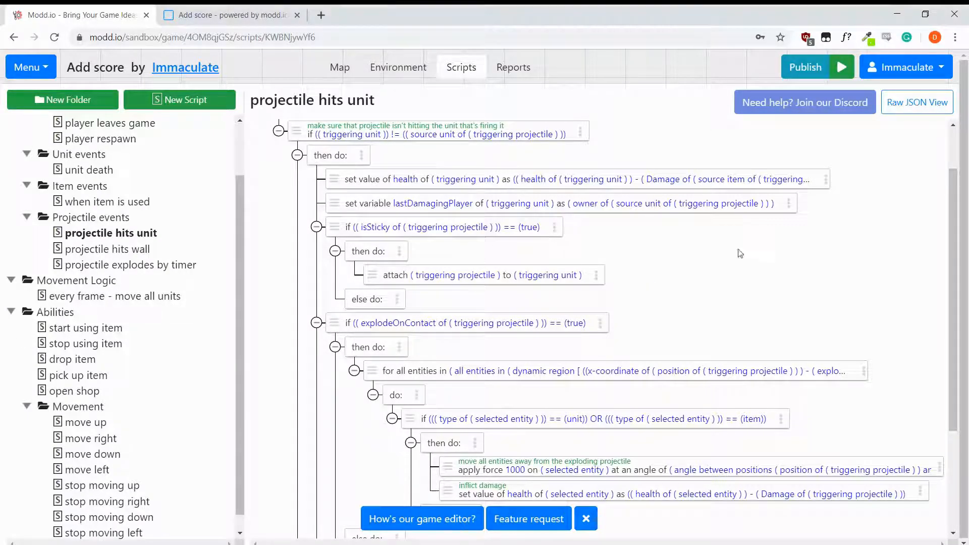
{"action": "mouse_move", "coordinate": [333, 204]}
{"action": "left_mouse_down"}
{"action": "mouse_move", "coordinate": [334, 178]}
{"action": "mouse_move", "coordinate": [343, 175]}
{"action": "left_mouse_up"}
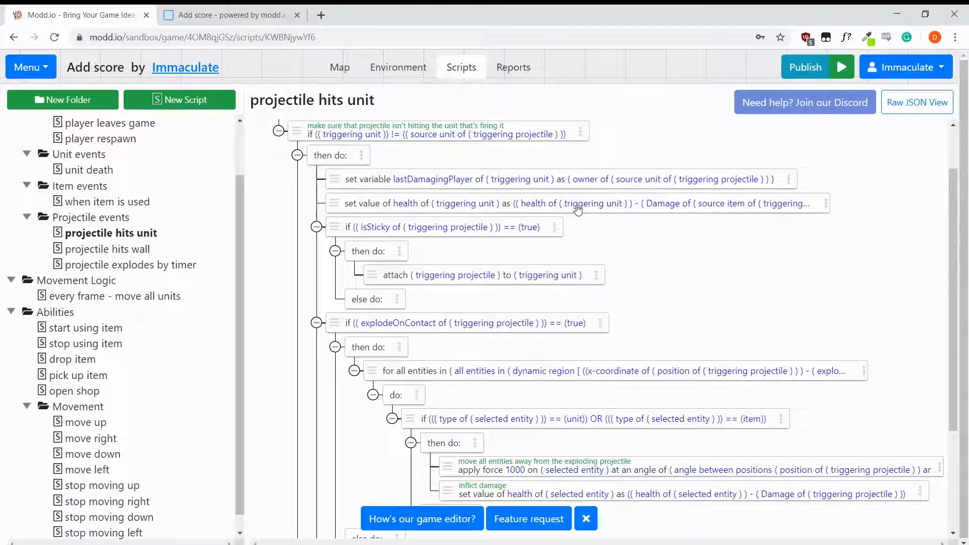
In the unit death script, add a set player attribute action below the respawn timer action.
{"action": "left_click", "coordinate": [101, 171]}
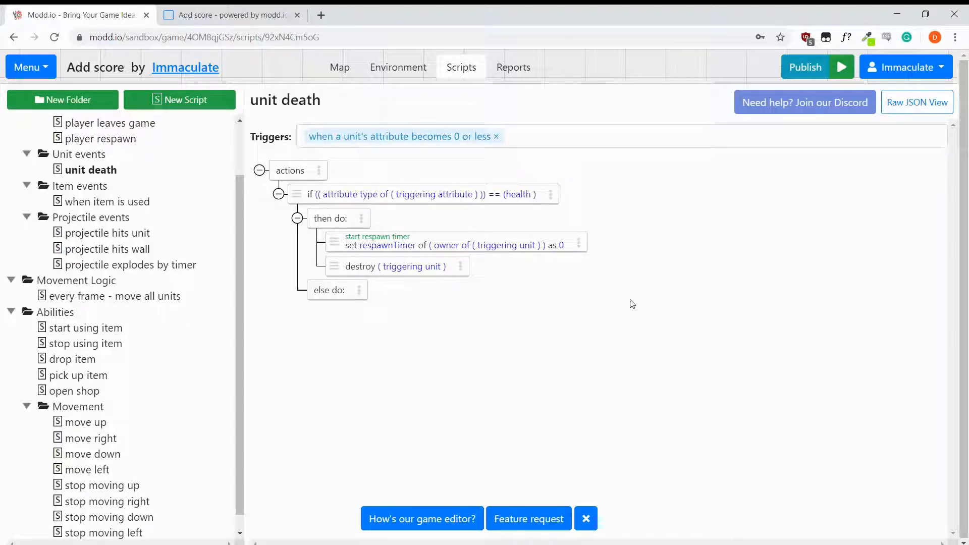
{"action": "left_click", "coordinate": [578, 244]}
{"action": "left_click", "coordinate": [620, 253]}
{"action": "left_click", "coordinate": [435, 188]}
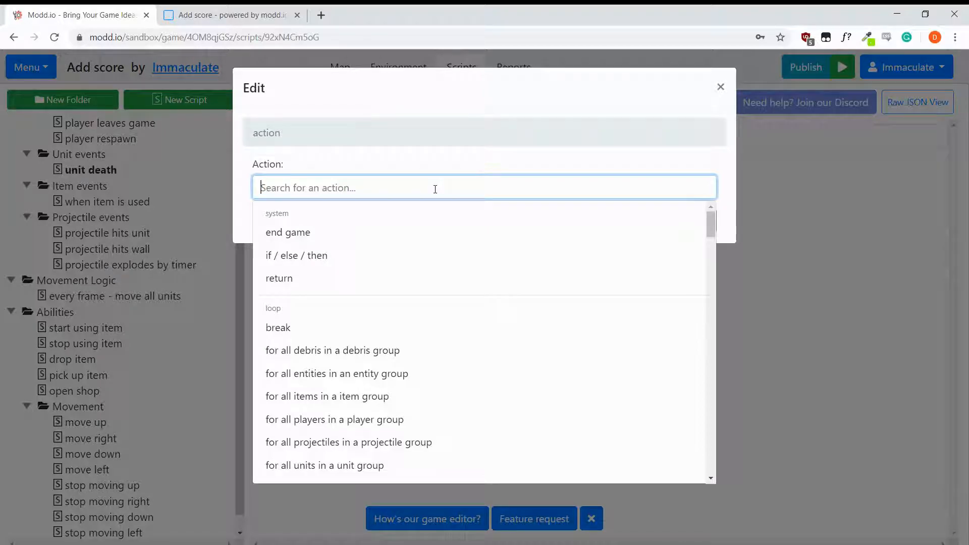
{"action": "type", "text": "set"}
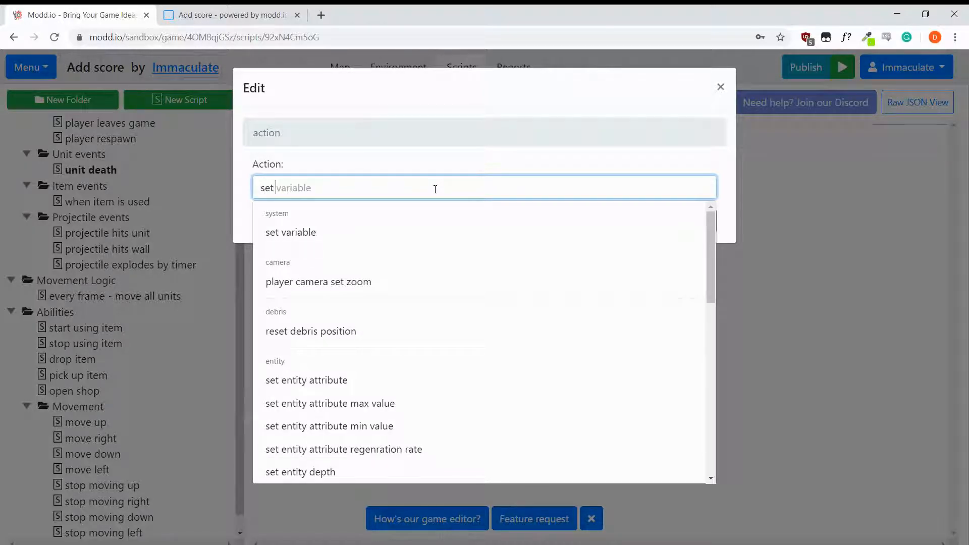
{"action": "type", "text": "player attribute"}
{"action": "key", "text": "Return"}
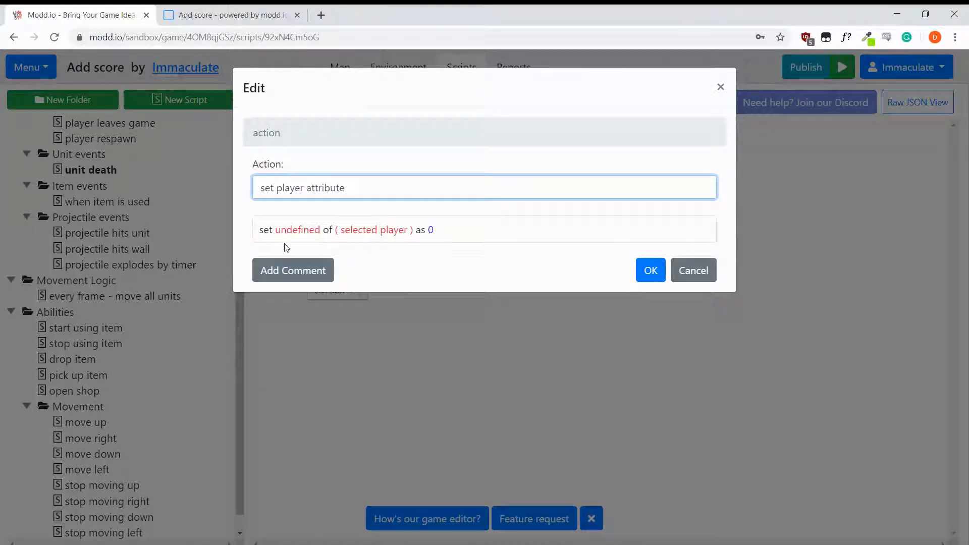
Choose Kills as the player attribute that the new action sets.
{"action": "left_click", "coordinate": [298, 231]}
{"action": "left_click", "coordinate": [412, 172]}
{"action": "left_click", "coordinate": [376, 213]}
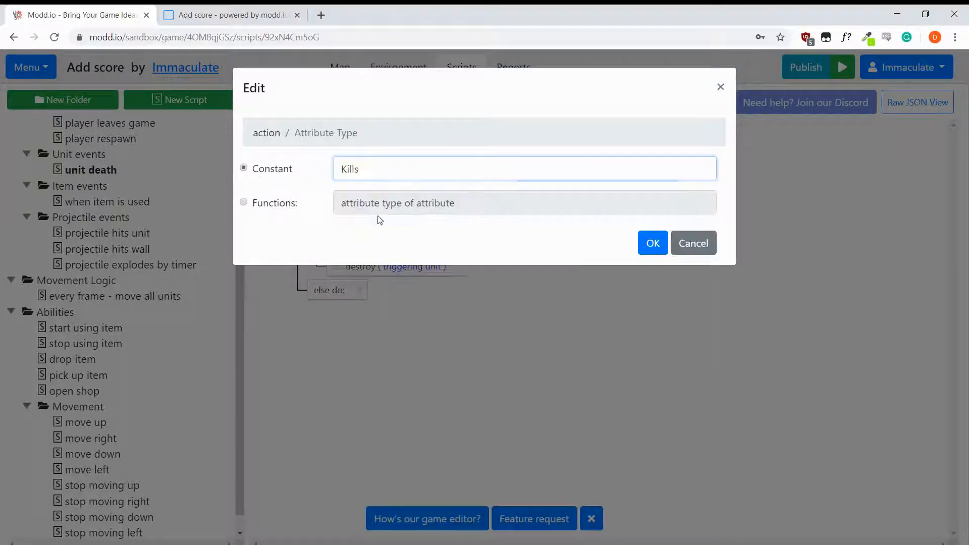
{"action": "left_click", "coordinate": [652, 243]}
Set the action's player to an entity variable, choosing lastDamagingPlayer.
{"action": "left_click", "coordinate": [364, 234]}
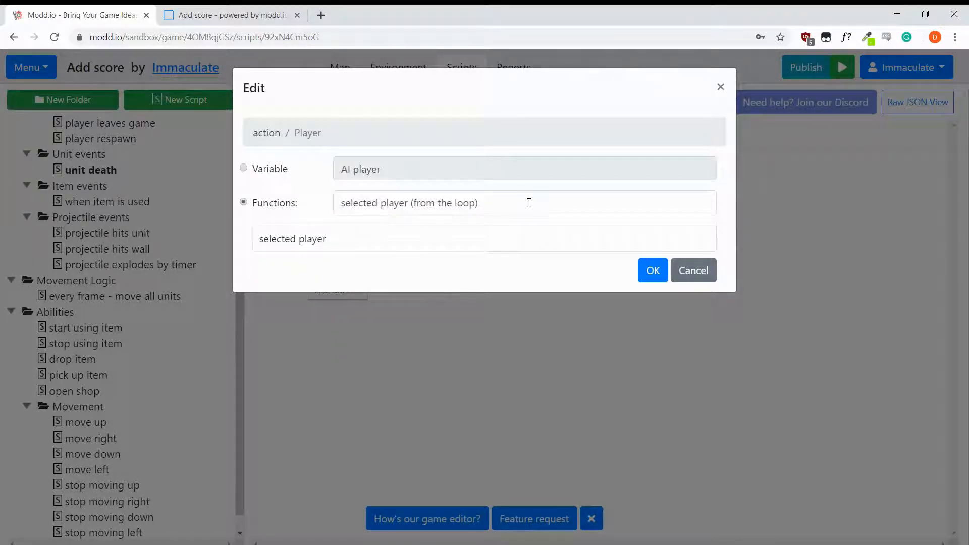
{"action": "left_click", "coordinate": [527, 202]}
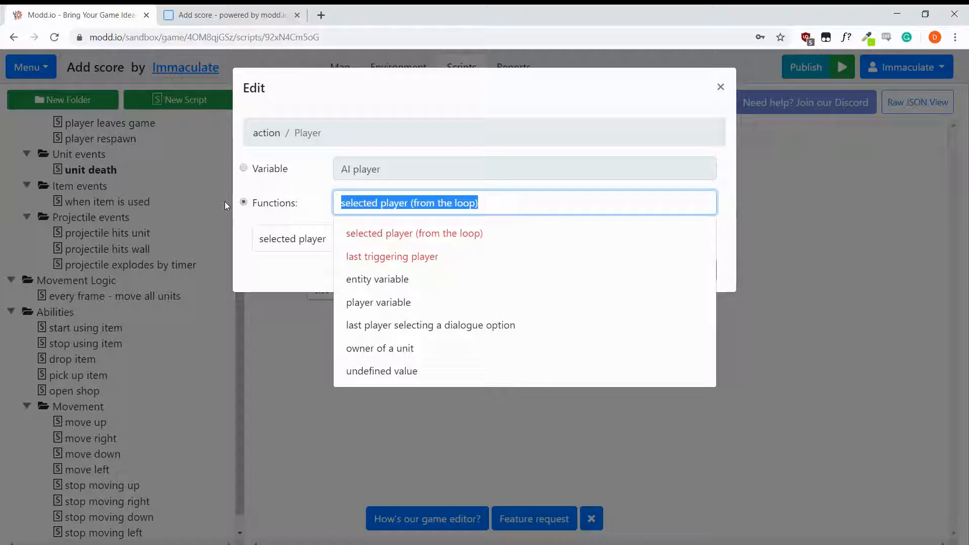
{"action": "key", "text": "Down"}
{"action": "key", "text": "Down"}
{"action": "key", "text": "Return"}
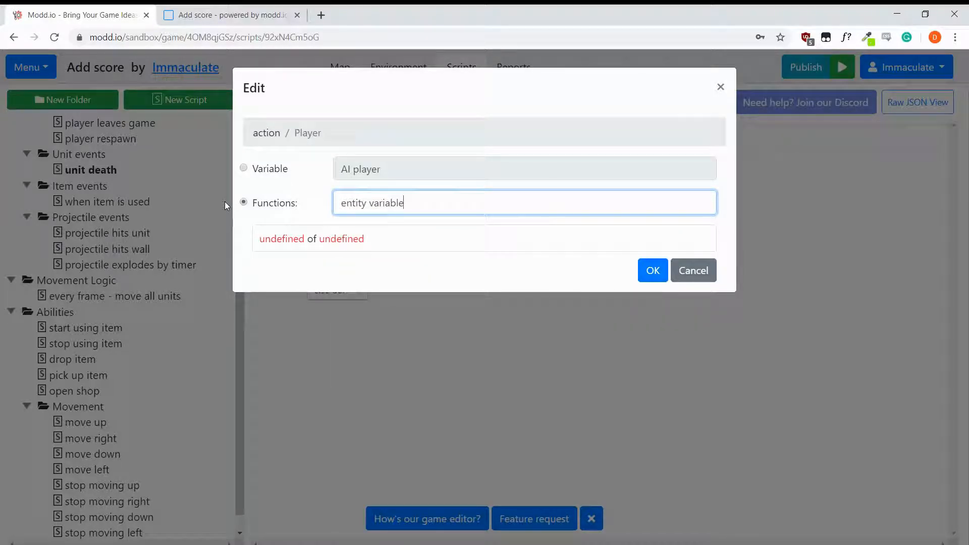
{"action": "left_click", "coordinate": [272, 238]}
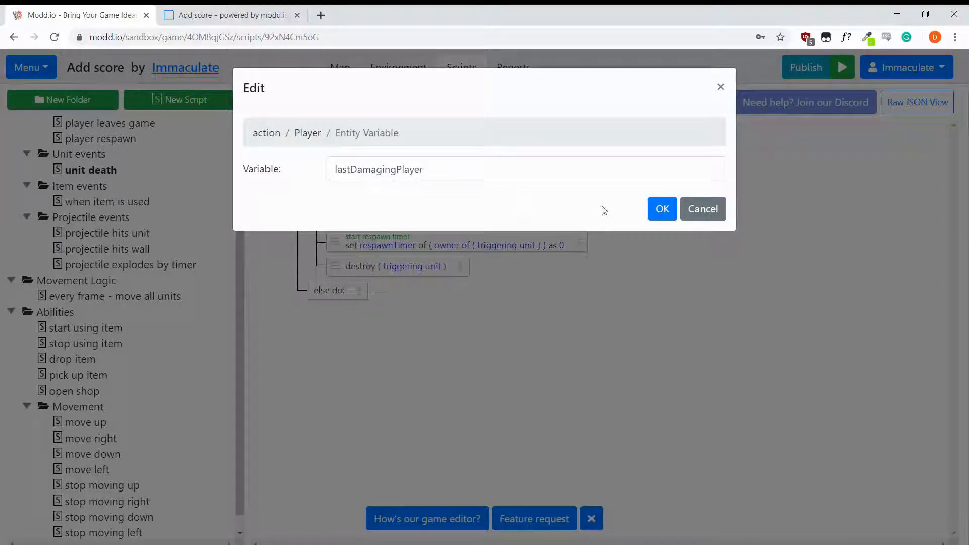
{"action": "left_click", "coordinate": [657, 210]}
Set the entity of the action's lastDamagingPlayer variable to the last triggering unit.
{"action": "left_click", "coordinate": [379, 238]}
{"action": "left_click", "coordinate": [430, 204]}
{"action": "type", "text": "triggering unit"}
{"action": "left_click", "coordinate": [480, 248]}
{"action": "left_click", "coordinate": [652, 270]}
{"action": "left_click", "coordinate": [651, 270]}
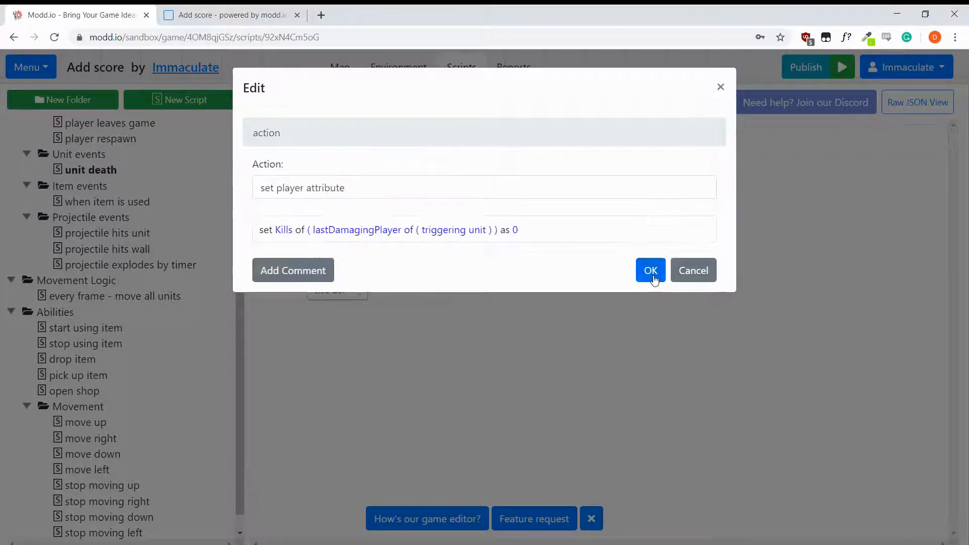
Make the new Kills value an addition calculation with a player attribute function as its first operand.
{"action": "left_click", "coordinate": [514, 231]}
{"action": "left_click", "coordinate": [310, 255]}
{"action": "left_click", "coordinate": [268, 292]}
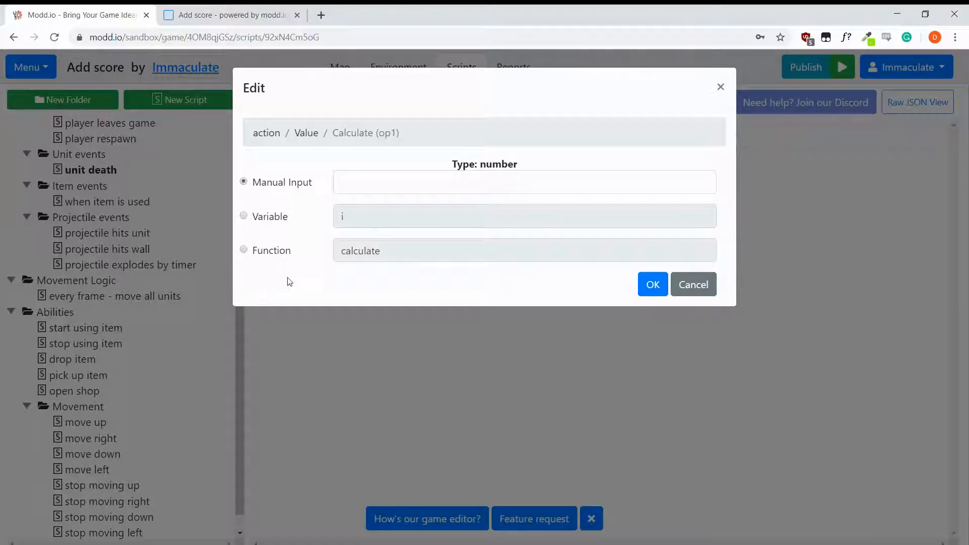
{"action": "left_click", "coordinate": [382, 254]}
{"action": "left_click_drag", "start_coordinate": [382, 254], "coordinate": [212, 248]}
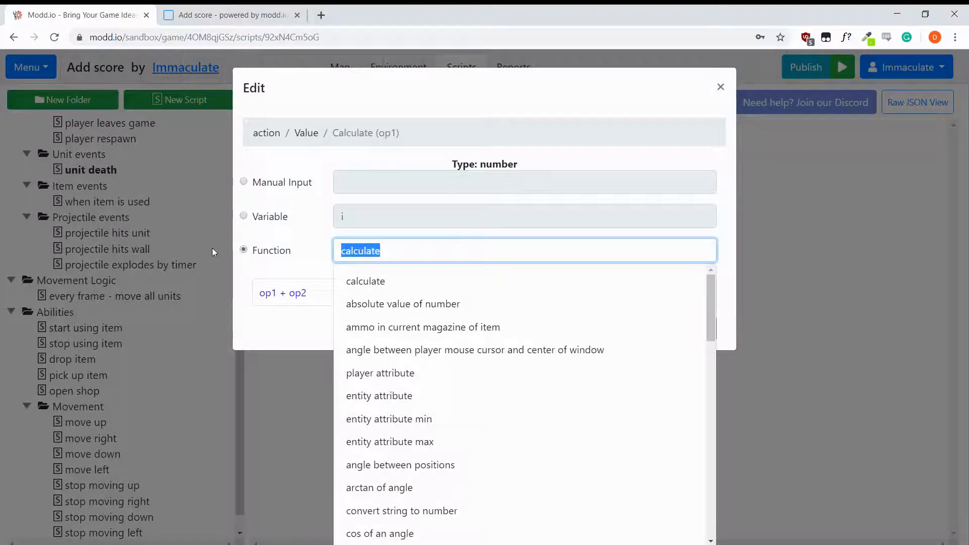
{"action": "type", "text": "pla"}
{"action": "key", "text": "Down"}
{"action": "key", "text": "Down"}
{"action": "key", "text": "Return"}
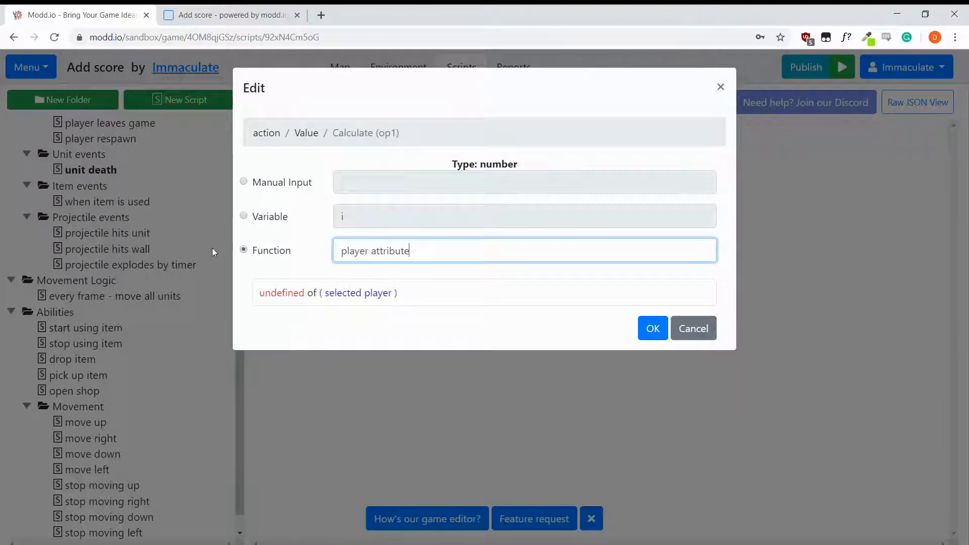
Set the first operand's attribute type to Kills.
{"action": "left_click", "coordinate": [288, 294]}
{"action": "left_click", "coordinate": [461, 171]}
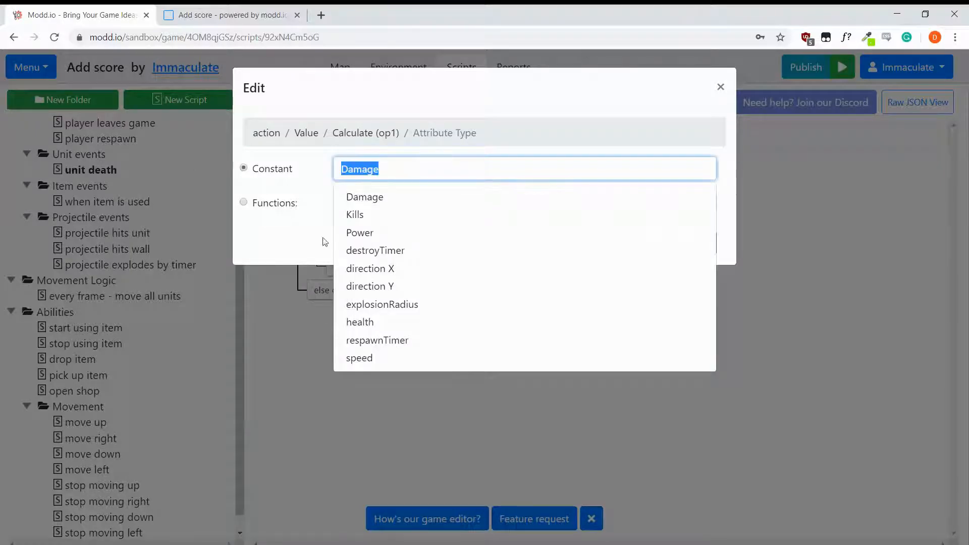
{"action": "left_click", "coordinate": [363, 216]}
{"action": "key", "text": "Return"}
Set the first operand's player to the entity variable lastDamagingPlayer.
{"action": "left_click", "coordinate": [357, 293]}
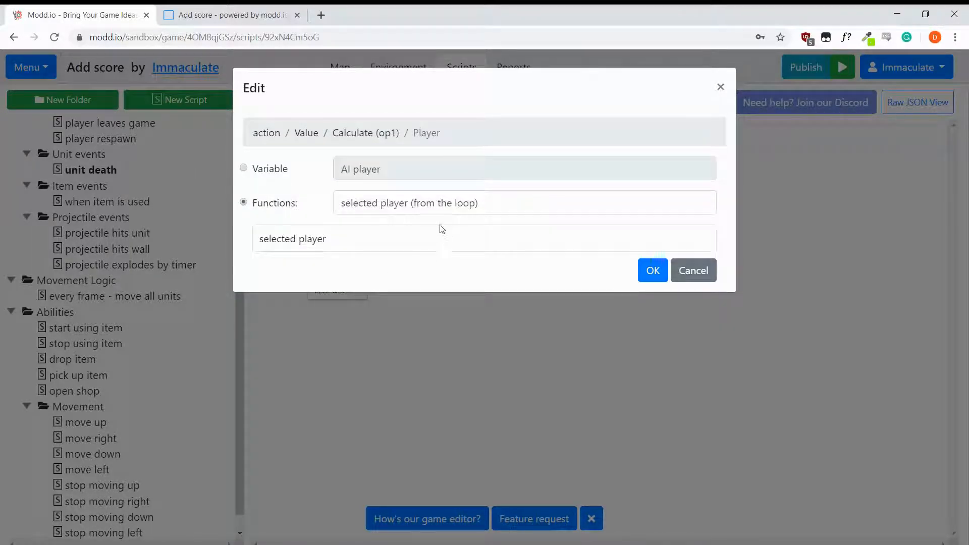
{"action": "left_click", "coordinate": [280, 208]}
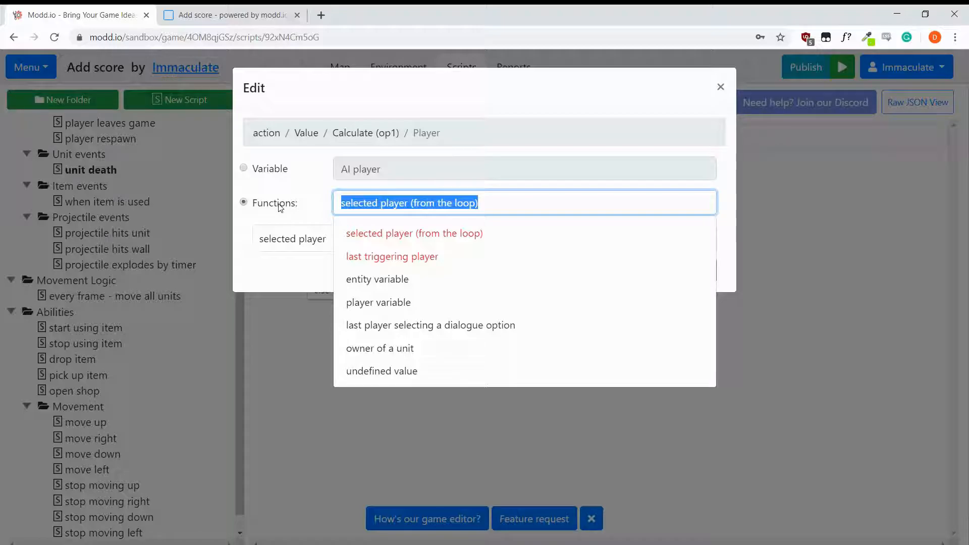
{"action": "key", "text": "Down"}
{"action": "key", "text": "Down"}
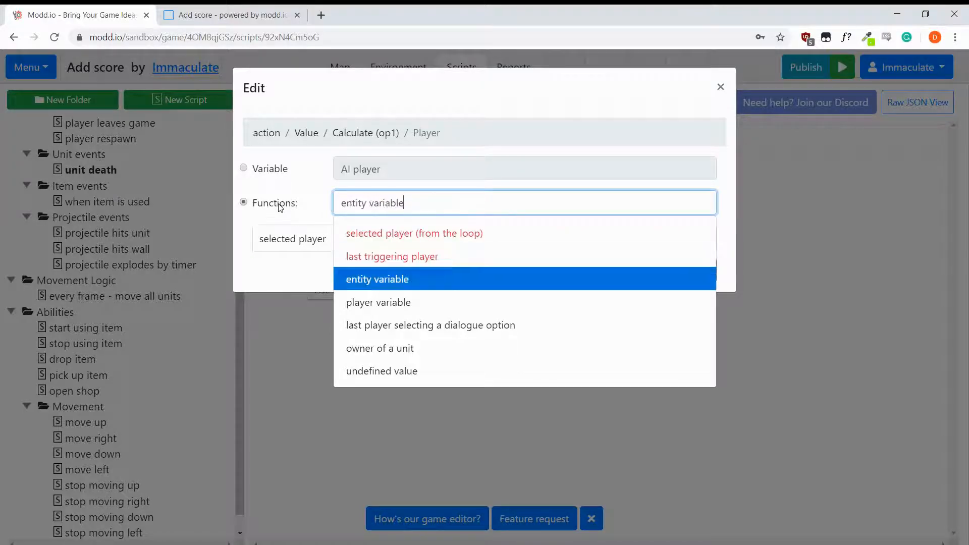
{"action": "key", "text": "Return"}
{"action": "left_click", "coordinate": [286, 238]}
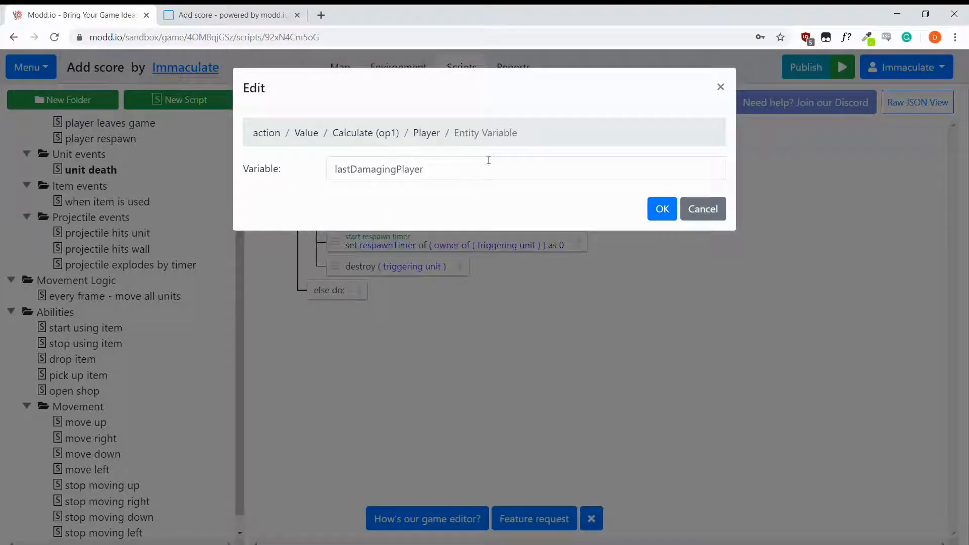
{"action": "left_click", "coordinate": [664, 209]}
Use the last triggering unit as the entity for the first operand's lastDamagingPlayer variable and confirm the operand.
{"action": "left_click", "coordinate": [391, 237]}
{"action": "left_click", "coordinate": [304, 218]}
{"action": "type", "text": "tr"}
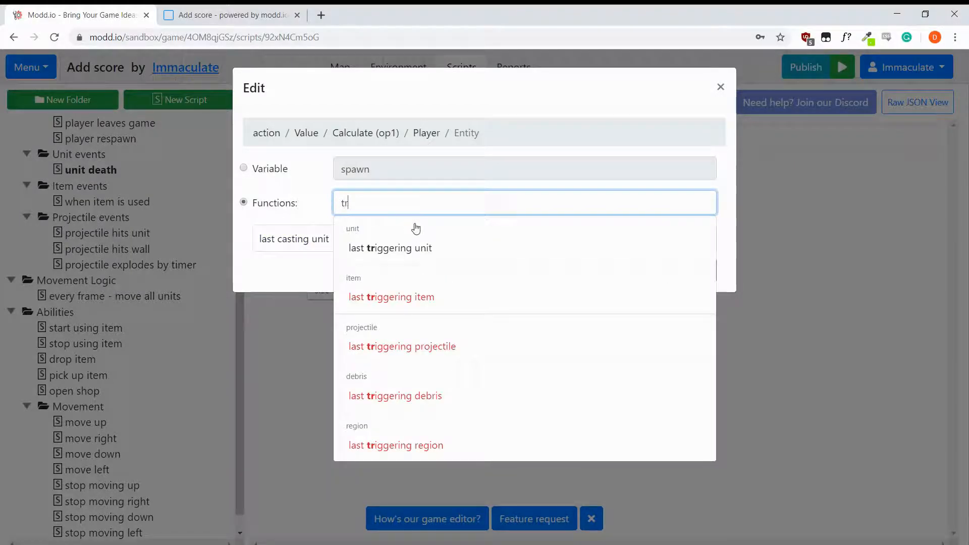
{"action": "left_click", "coordinate": [404, 249]}
{"action": "left_click", "coordinate": [653, 272]}
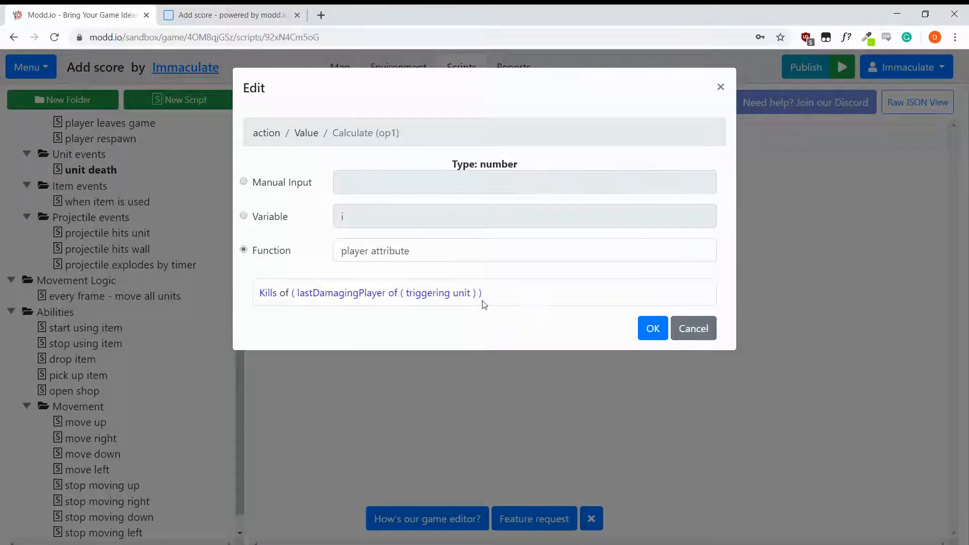
{"action": "left_click", "coordinate": [652, 329]}
Set the calculation's second operand to 1 and save the Kills action in the unit death script.
{"action": "left_click", "coordinate": [505, 293]}
{"action": "left_click", "coordinate": [400, 182]}
{"action": "type", "text": "1"}
{"action": "left_click", "coordinate": [652, 285]}
{"action": "left_click", "coordinate": [652, 328]}
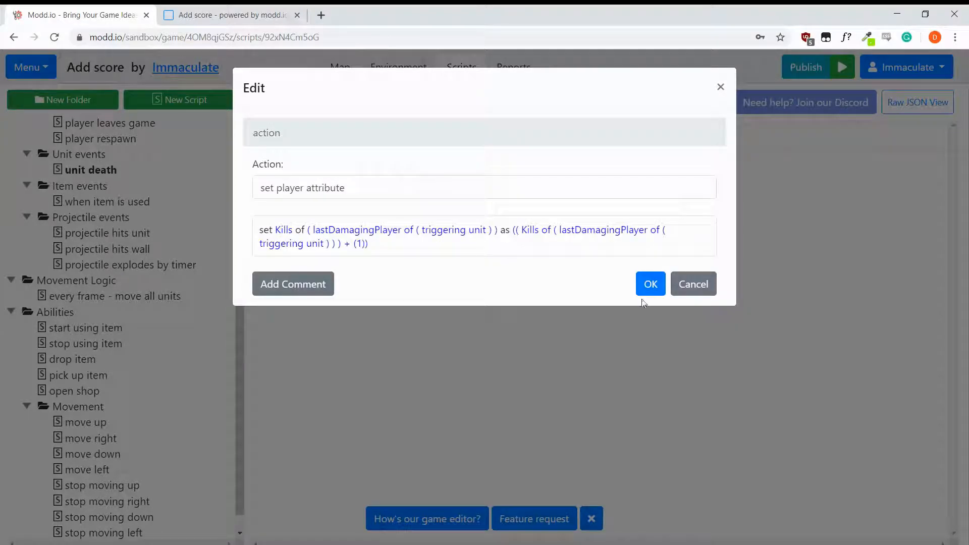
{"action": "left_click", "coordinate": [649, 283]}
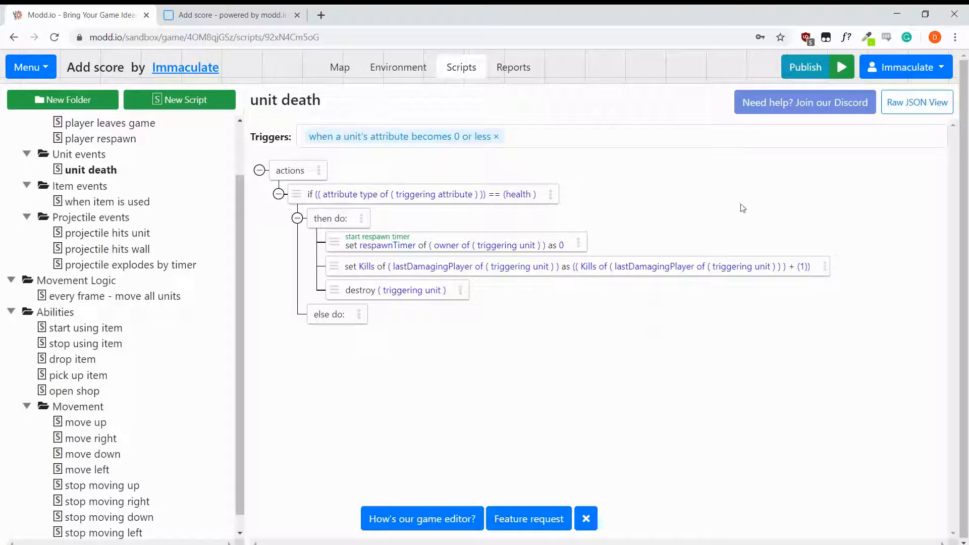
Re-publish version 0.01 of the Add score game.
{"action": "left_click", "coordinate": [805, 67]}
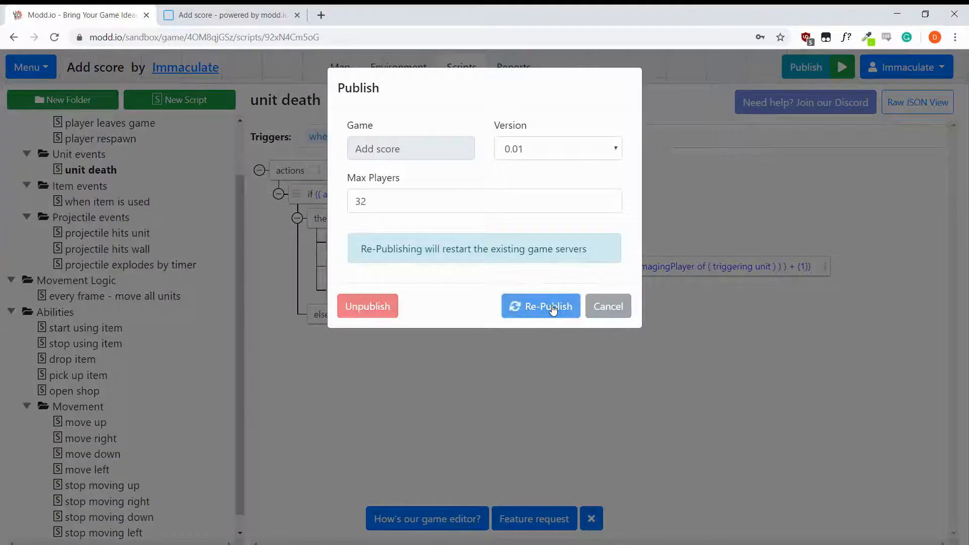
{"action": "left_click", "coordinate": [552, 307]}
{"action": "left_click", "coordinate": [625, 87]}
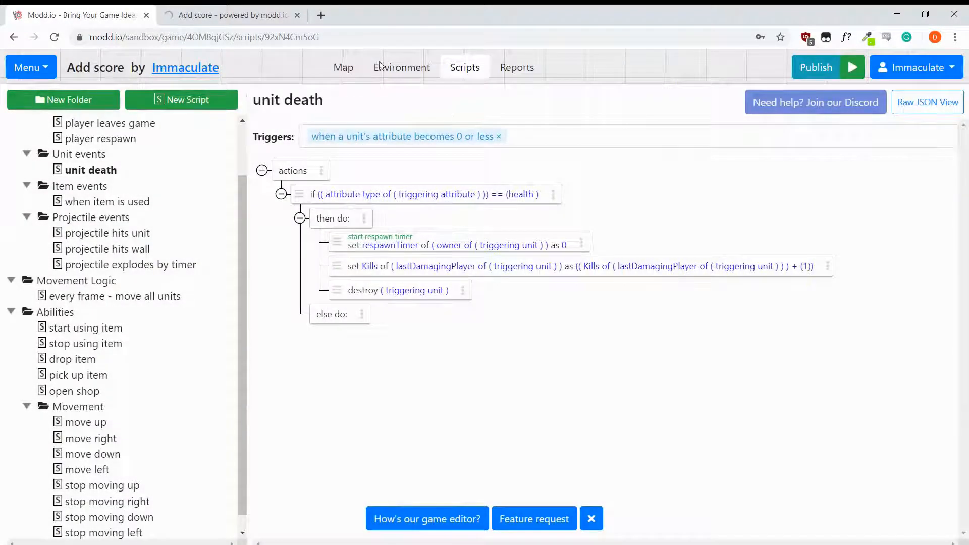
Switch to the running Add score game to check its leaderboard and Kills counter.
{"action": "left_click", "coordinate": [319, 37]}
{"action": "left_click", "coordinate": [302, 22]}
{"action": "left_click", "coordinate": [249, 38]}
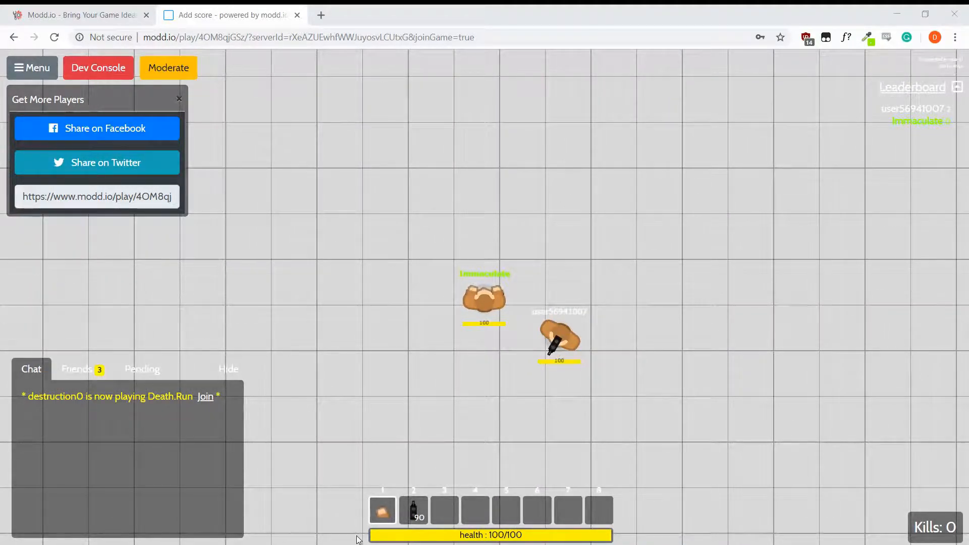
{"action": "left_click", "coordinate": [270, 146]}
Return to the game editor and review the Player unit type's variables, including lastDamagingPlayer, then close it without changes.
{"action": "left_click", "coordinate": [116, 10]}
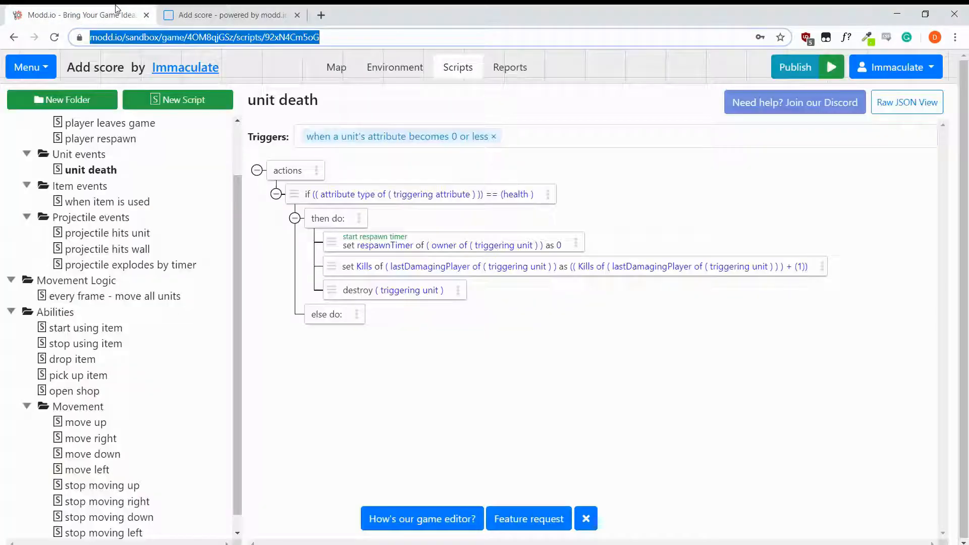
{"action": "left_click", "coordinate": [404, 65]}
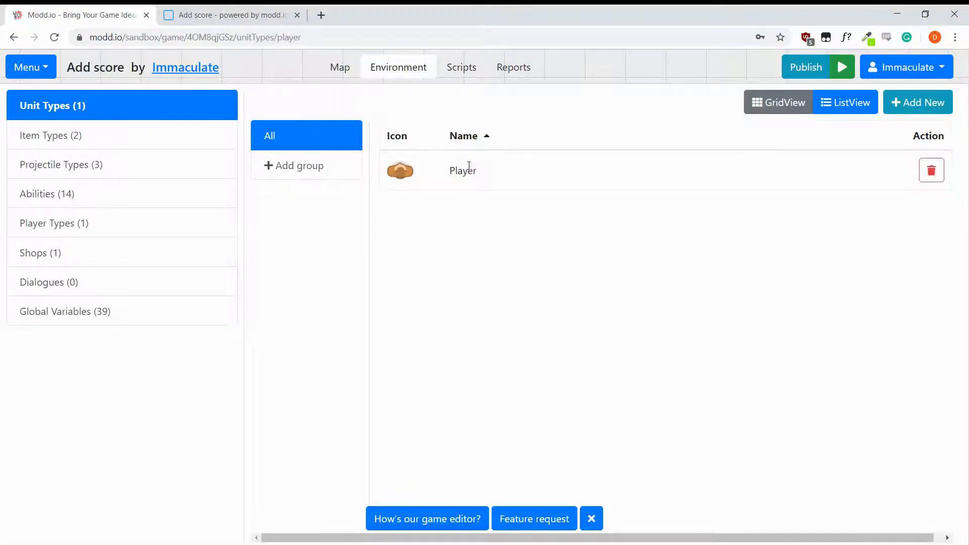
{"action": "left_click", "coordinate": [467, 169]}
{"action": "scroll", "coordinate": [654, 367], "scroll_direction": "down", "scroll_amount": 3}
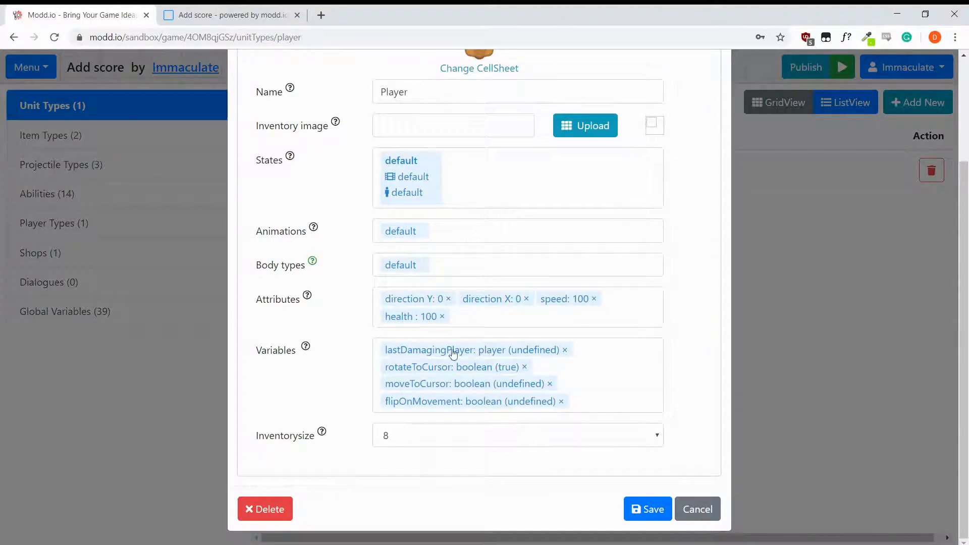
{"action": "scroll", "coordinate": [602, 373], "scroll_direction": "up", "scroll_amount": 3}
{"action": "left_click", "coordinate": [714, 87]}
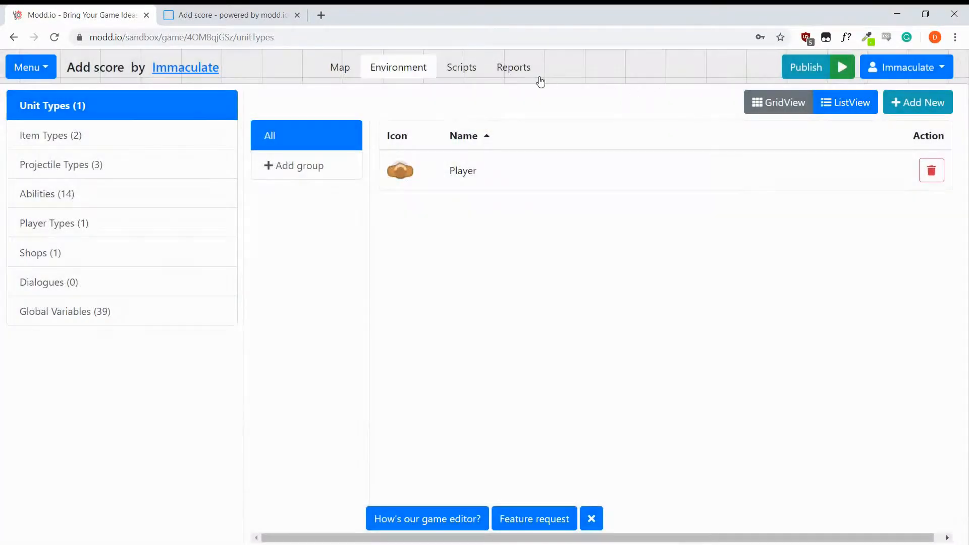
Examine how the projectile hits unit script sets lastDamagingPlayer and inflicts damage, and reopen the unit death script.
{"action": "left_click", "coordinate": [461, 76]}
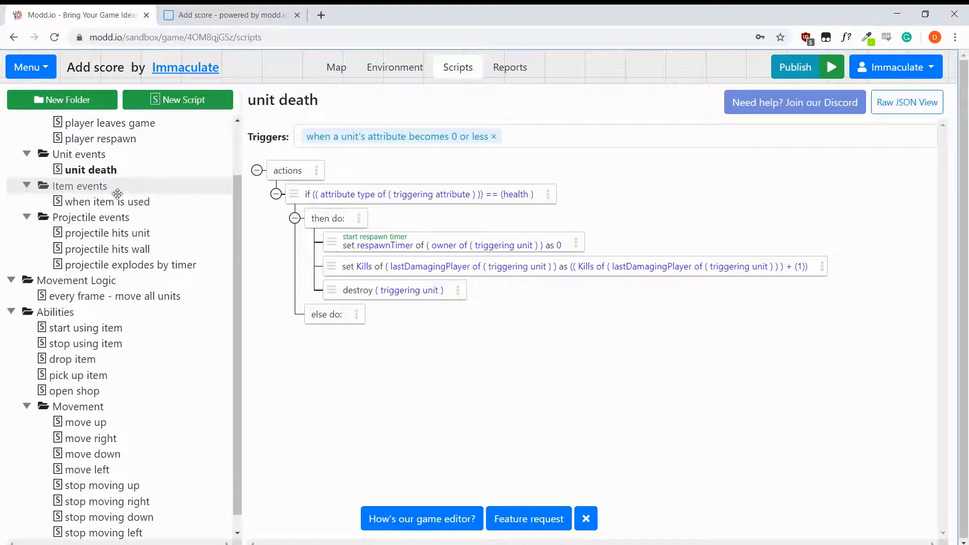
{"action": "left_click", "coordinate": [120, 234]}
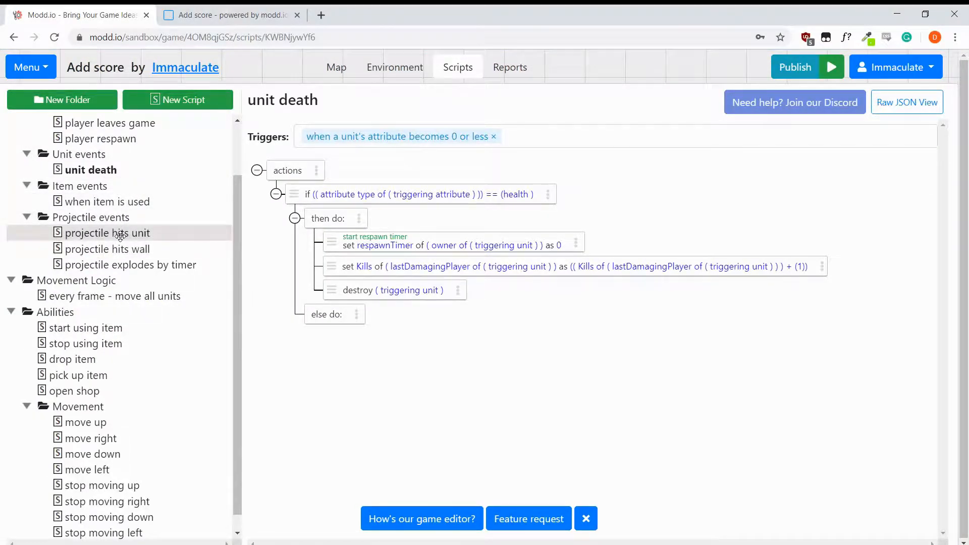
{"action": "scroll", "coordinate": [498, 223], "scroll_direction": "down", "scroll_amount": 3}
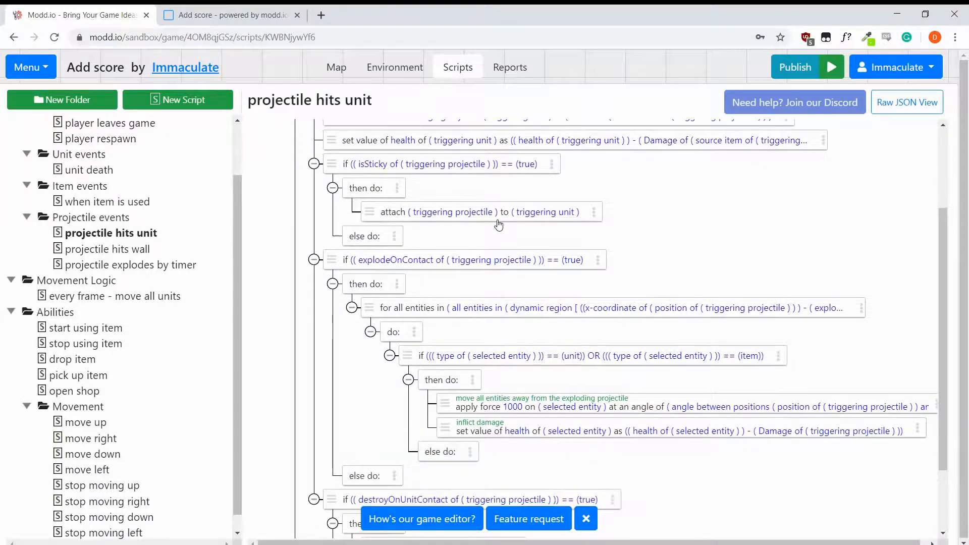
{"action": "scroll", "coordinate": [499, 223], "scroll_direction": "down", "scroll_amount": 1}
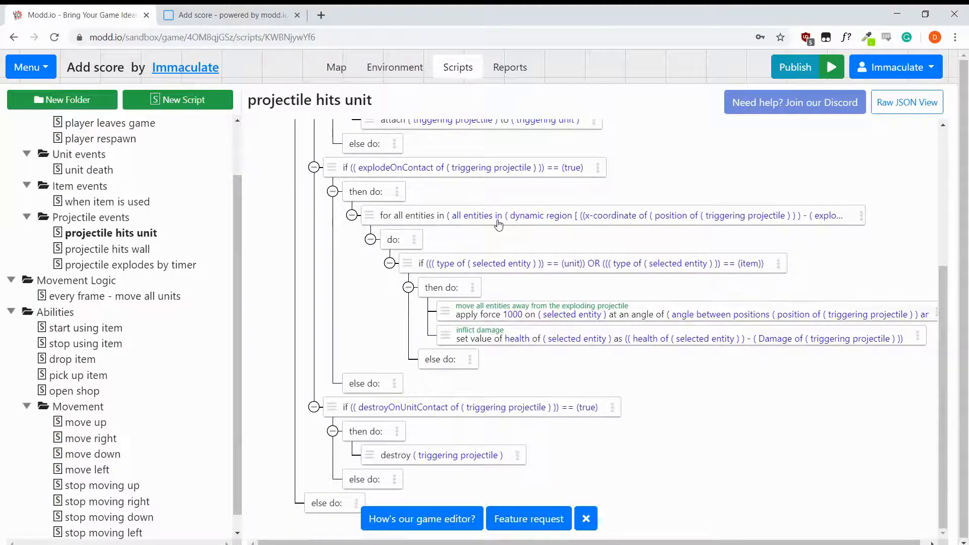
{"action": "scroll", "coordinate": [498, 230], "scroll_direction": "up", "scroll_amount": 5}
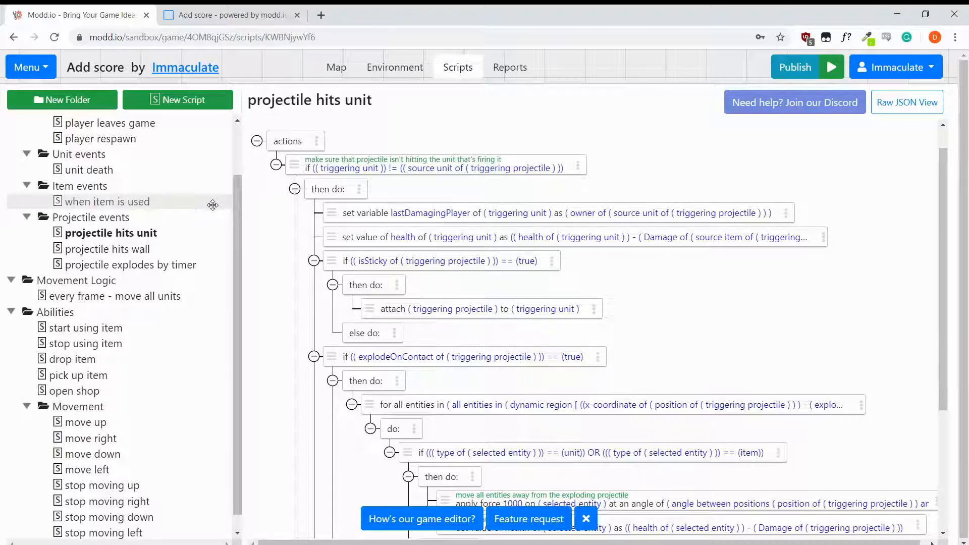
{"action": "scroll", "coordinate": [159, 286], "scroll_direction": "up", "scroll_amount": 2}
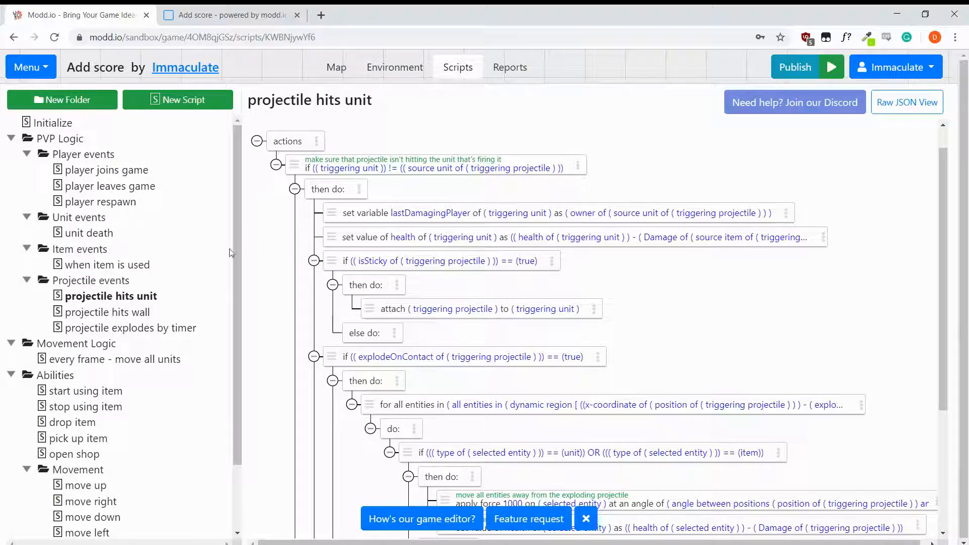
{"action": "left_click", "coordinate": [89, 233]}
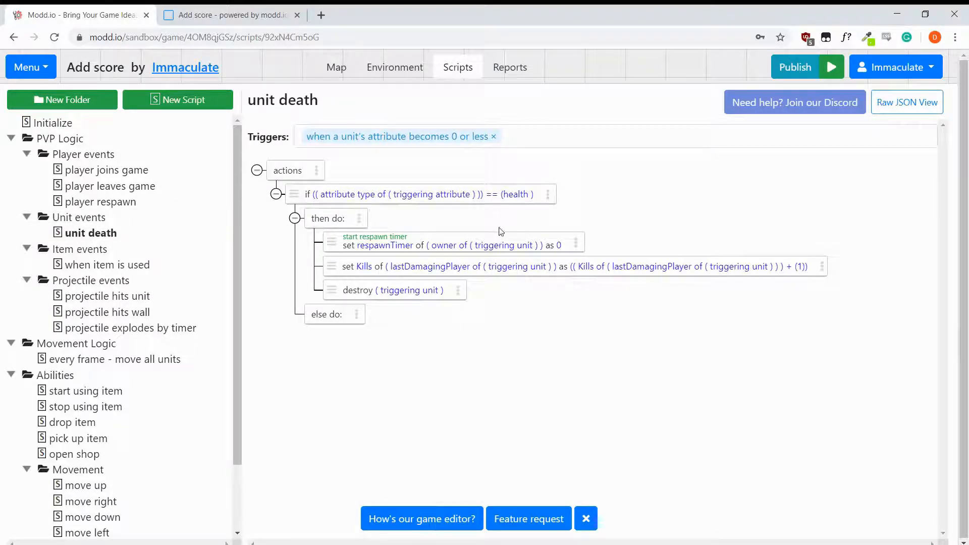